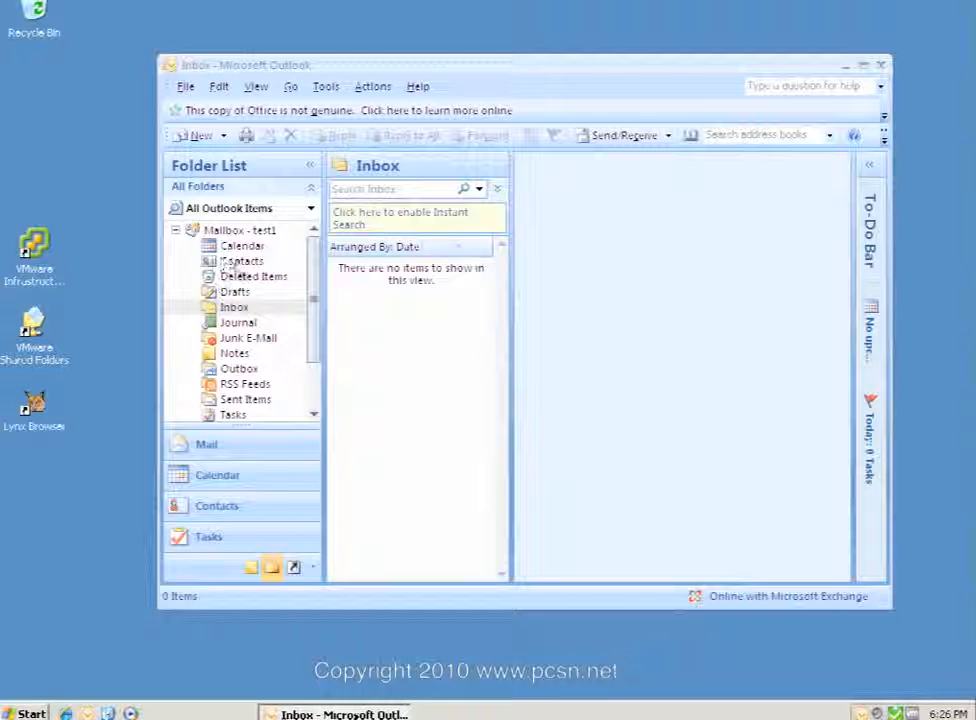
Show test1's calendar in Day view for December 06, 2010, with the full mailbox folder list beside it.
click(200, 455)
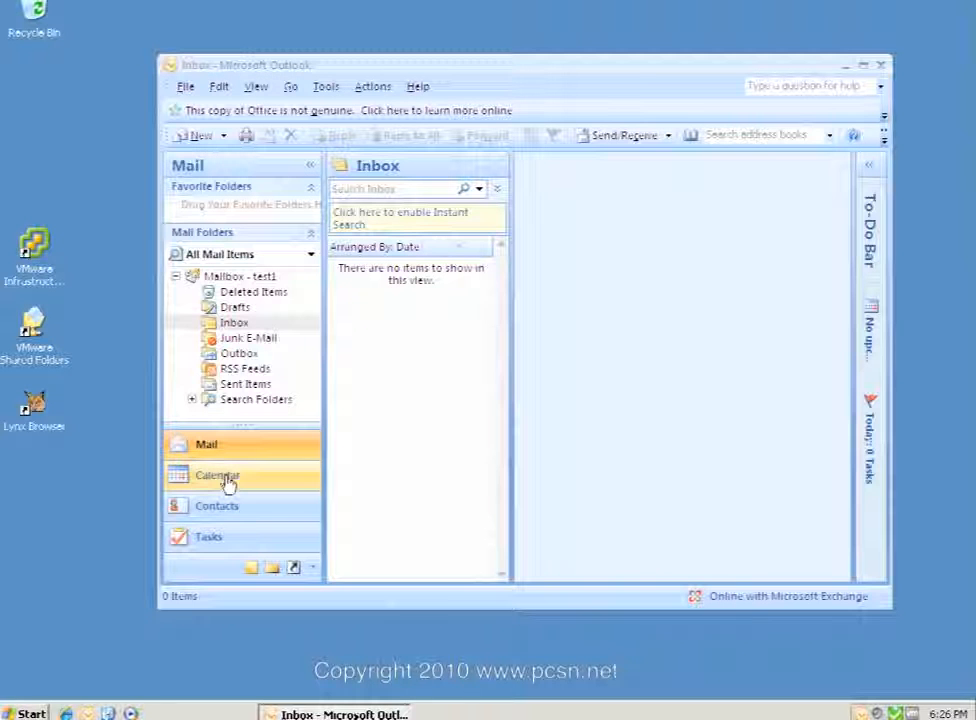
click(215, 478)
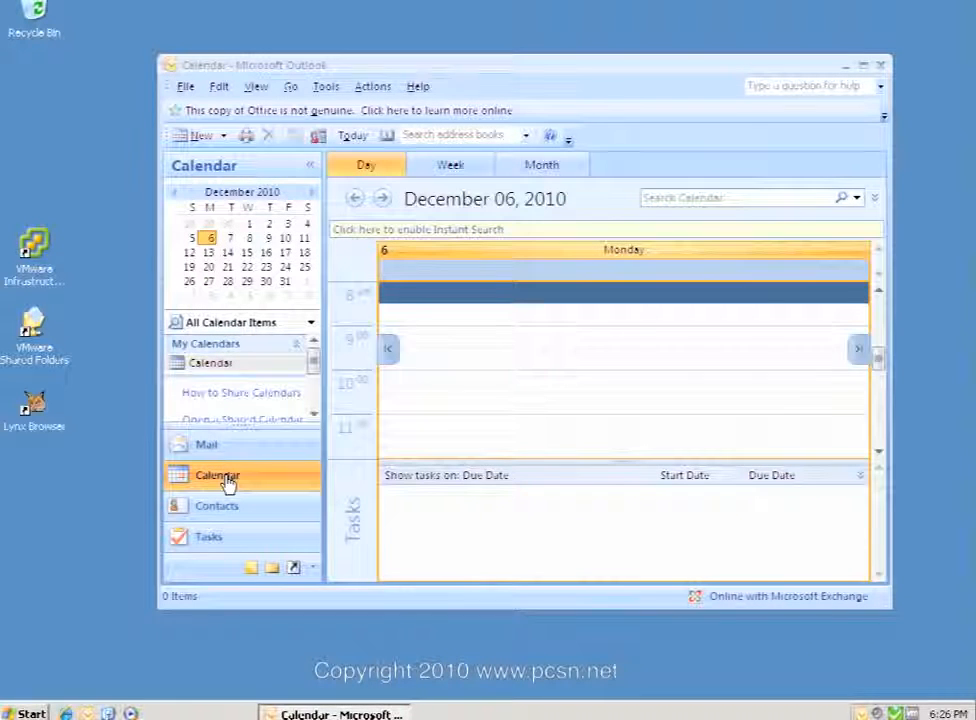
click(272, 569)
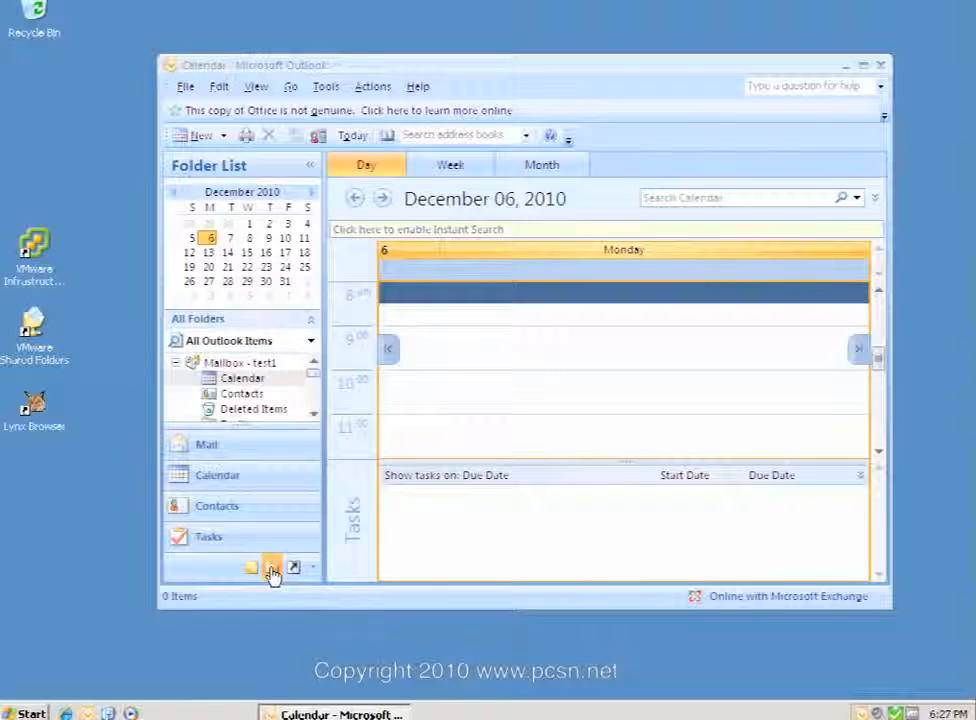
Add test2 from the address list to the Calendar folder's Permissions in Calendar Properties.
right_click(229, 384)
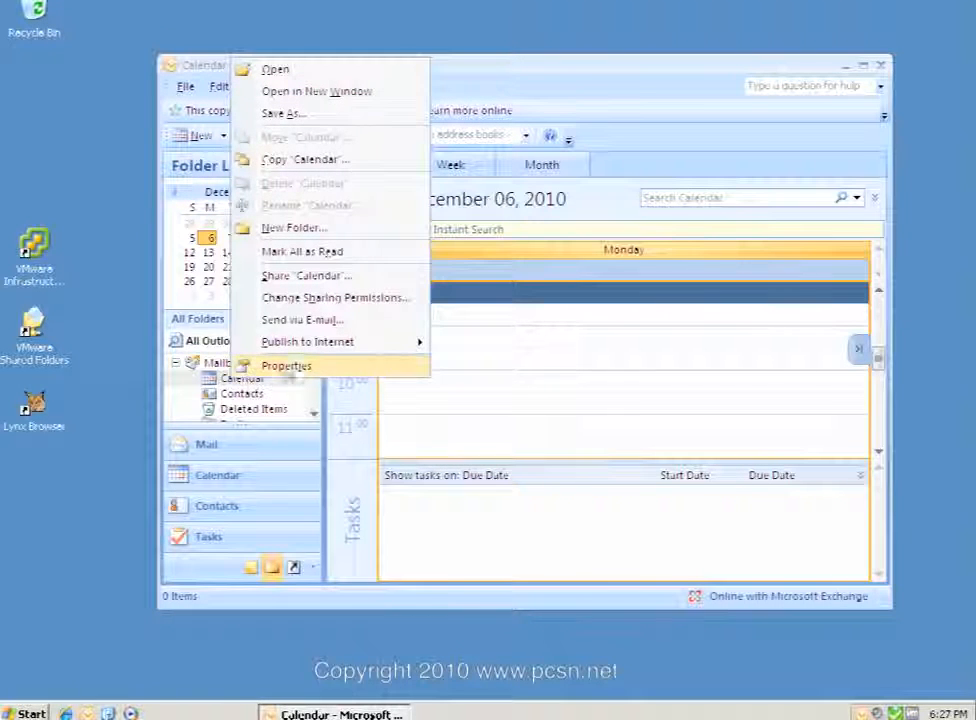
click(289, 366)
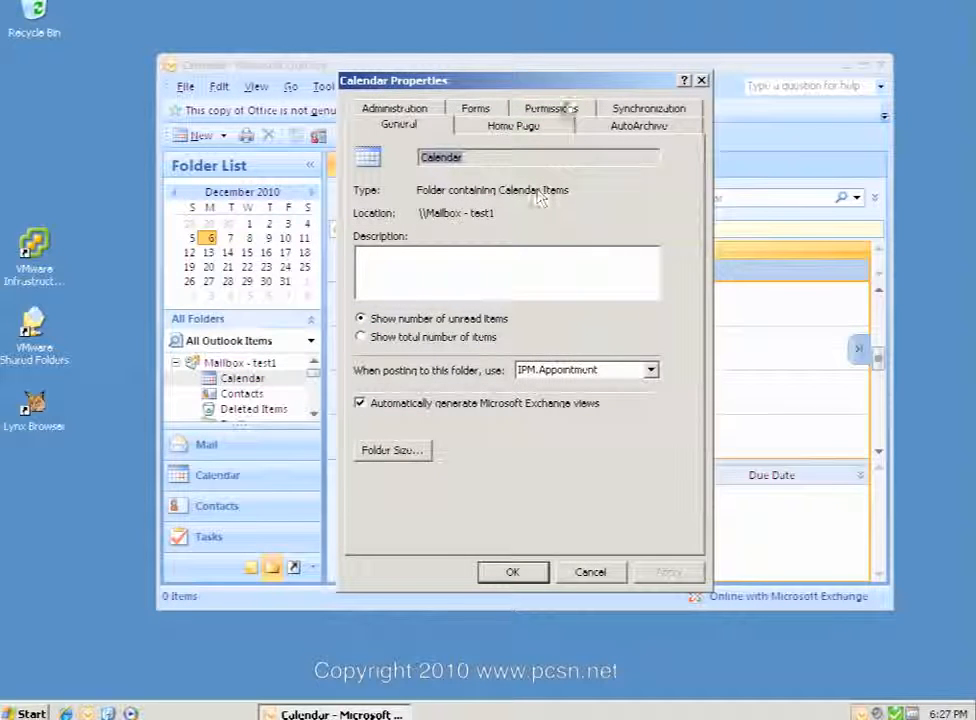
click(566, 107)
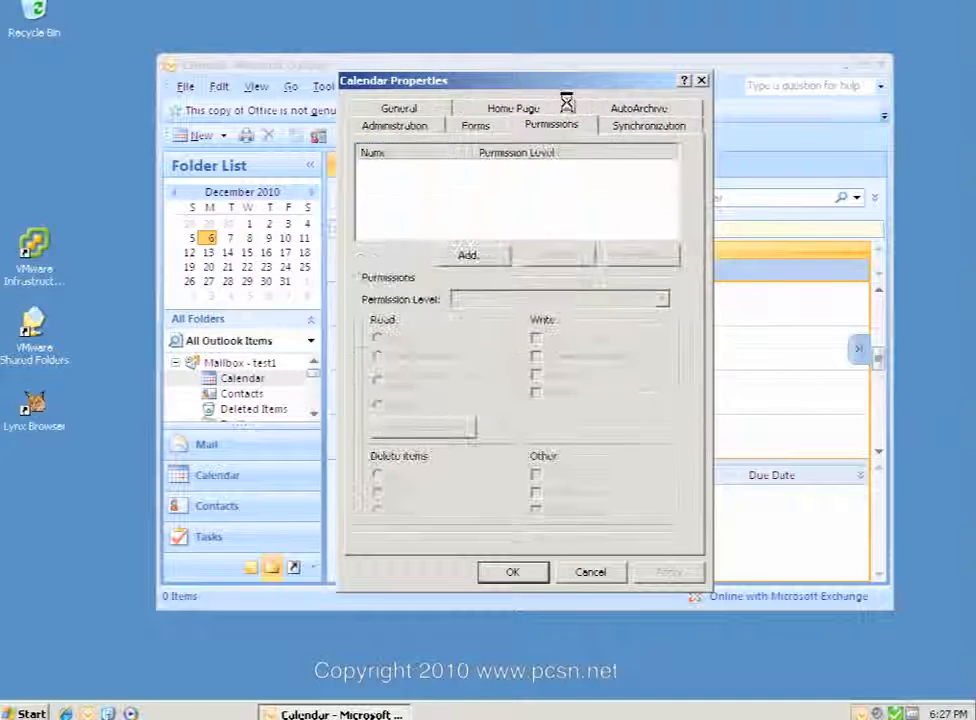
click(478, 256)
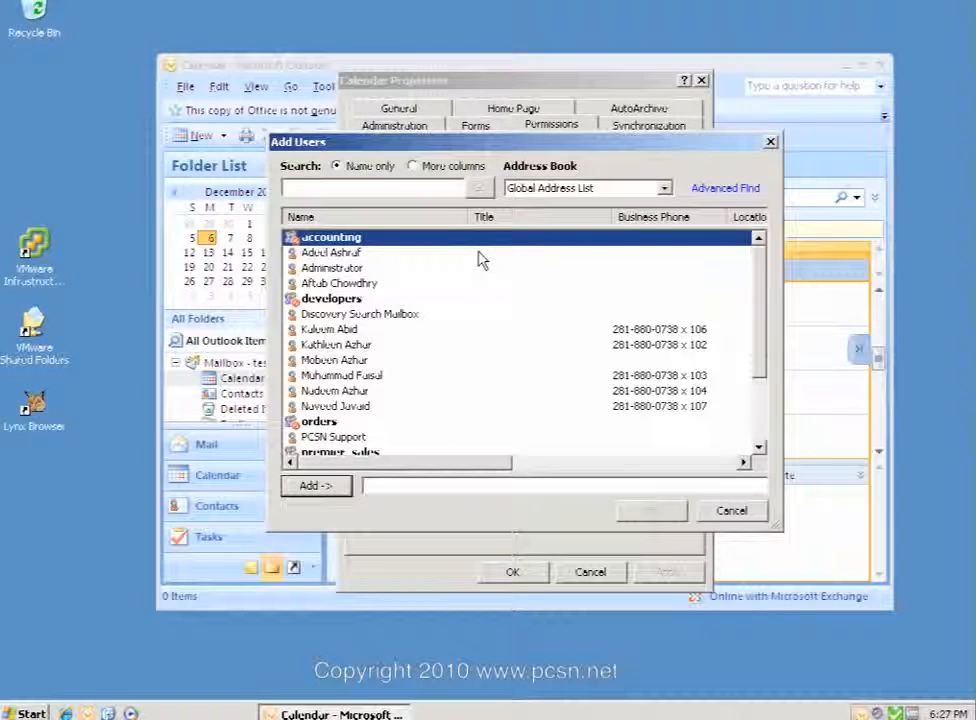
text(test)
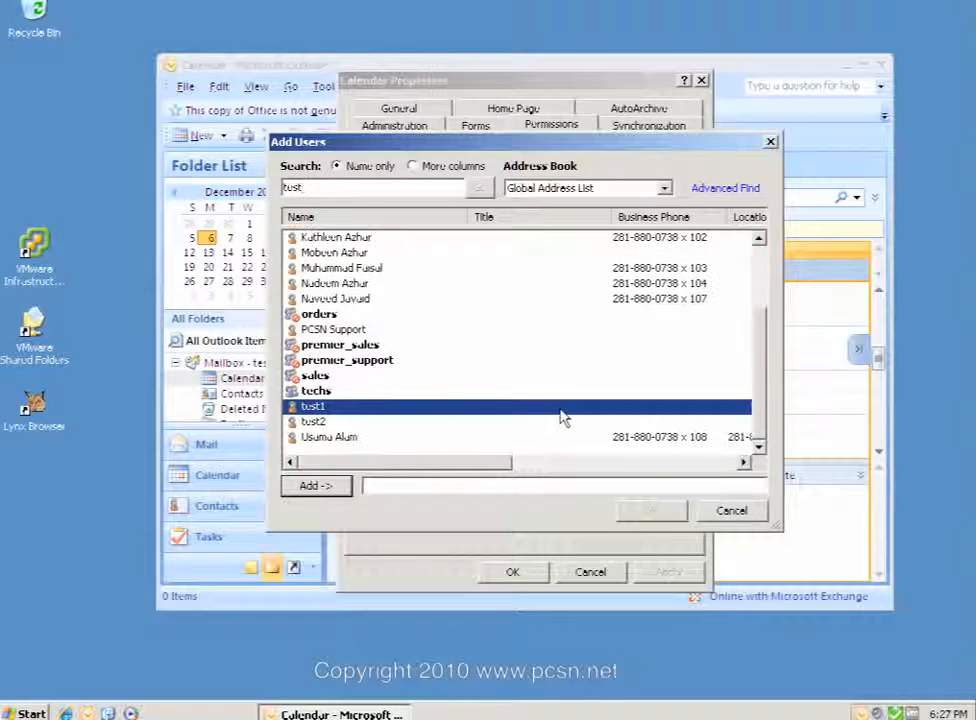
click(360, 423)
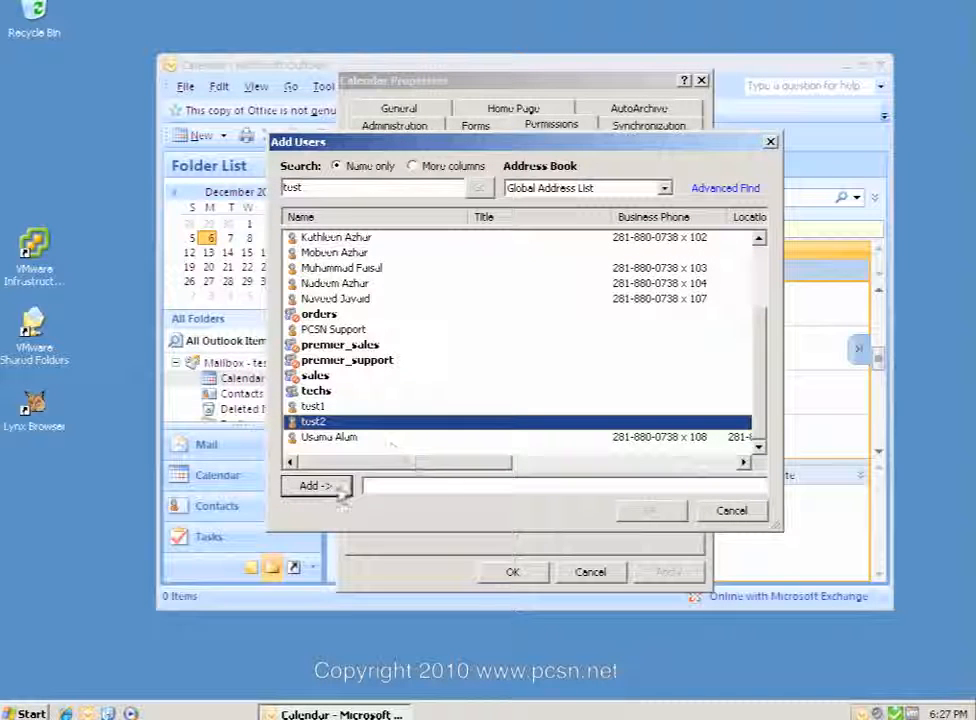
click(322, 486)
click(648, 511)
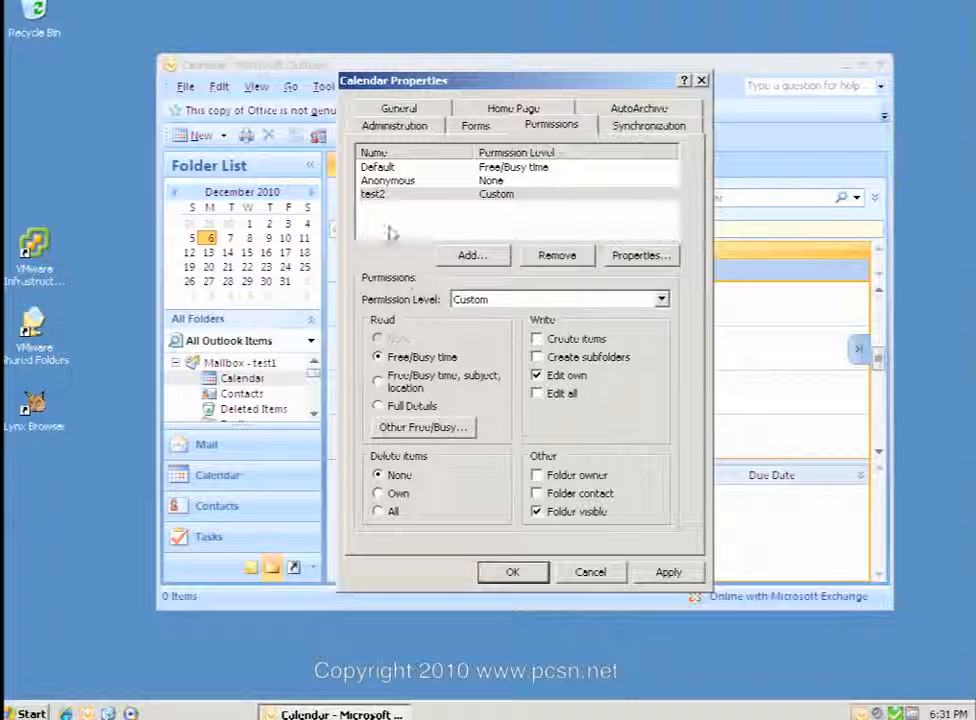
Give test2 Read: Full Details and Delete items: Own on the calendar, then save with OK.
click(378, 406)
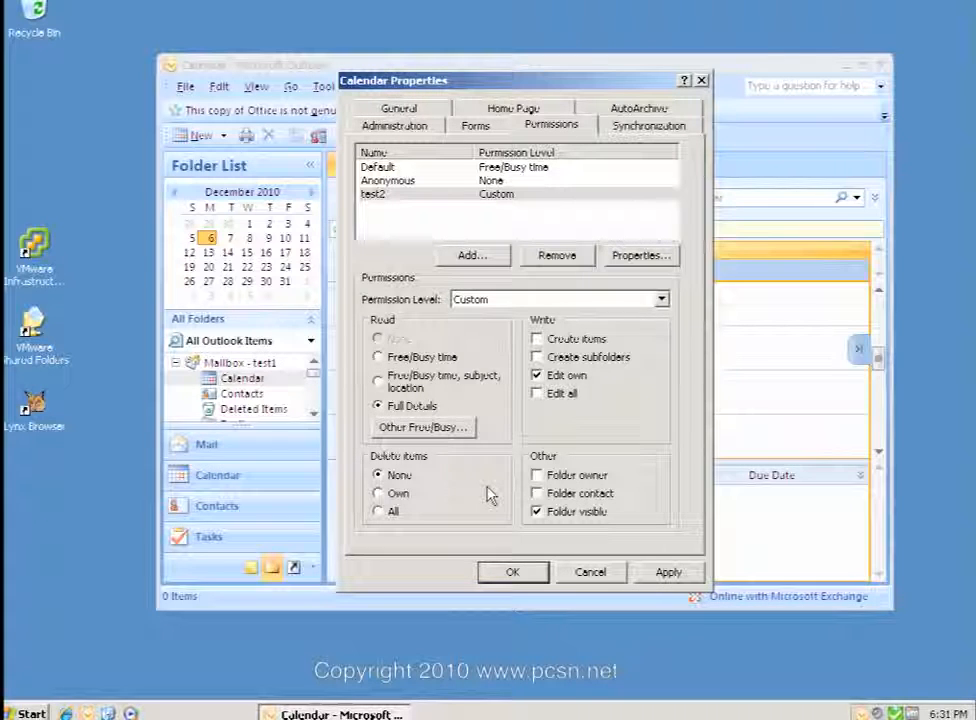
click(378, 475)
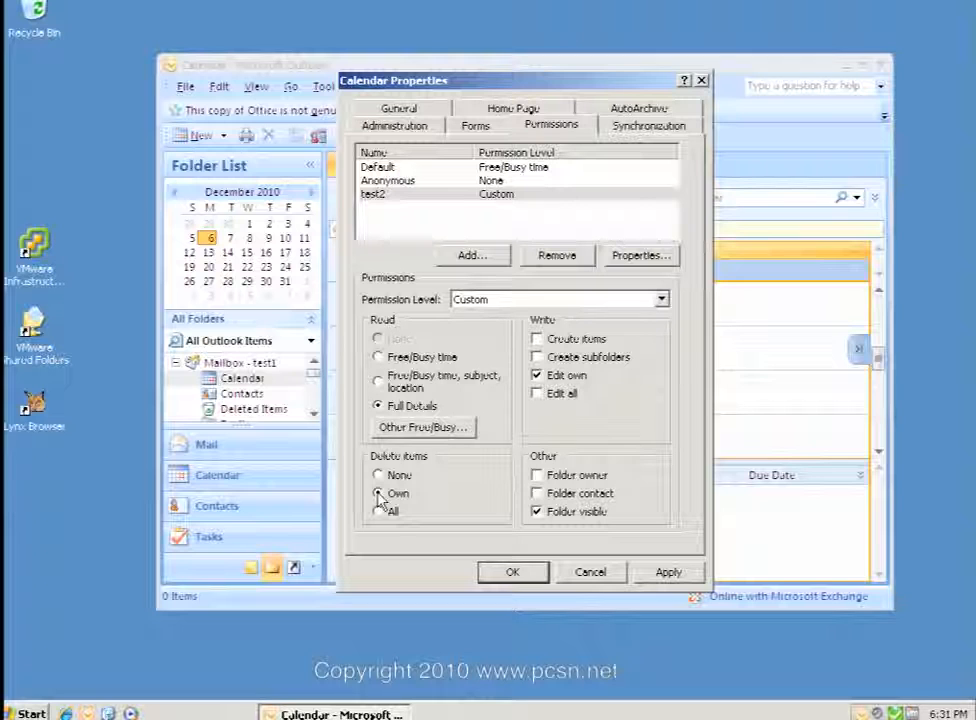
click(379, 497)
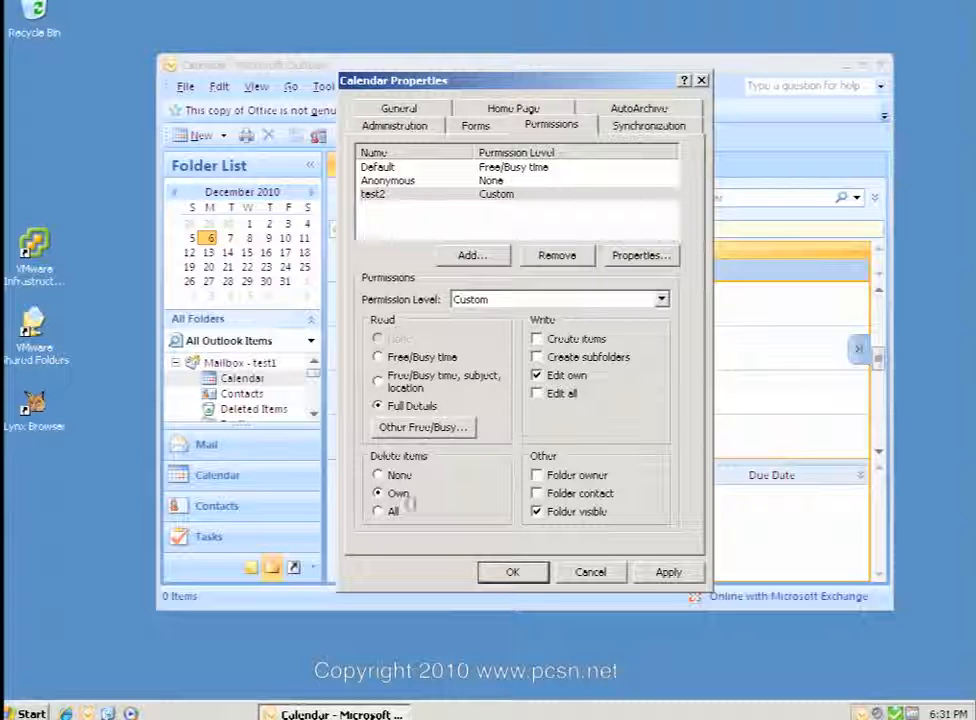
click(511, 572)
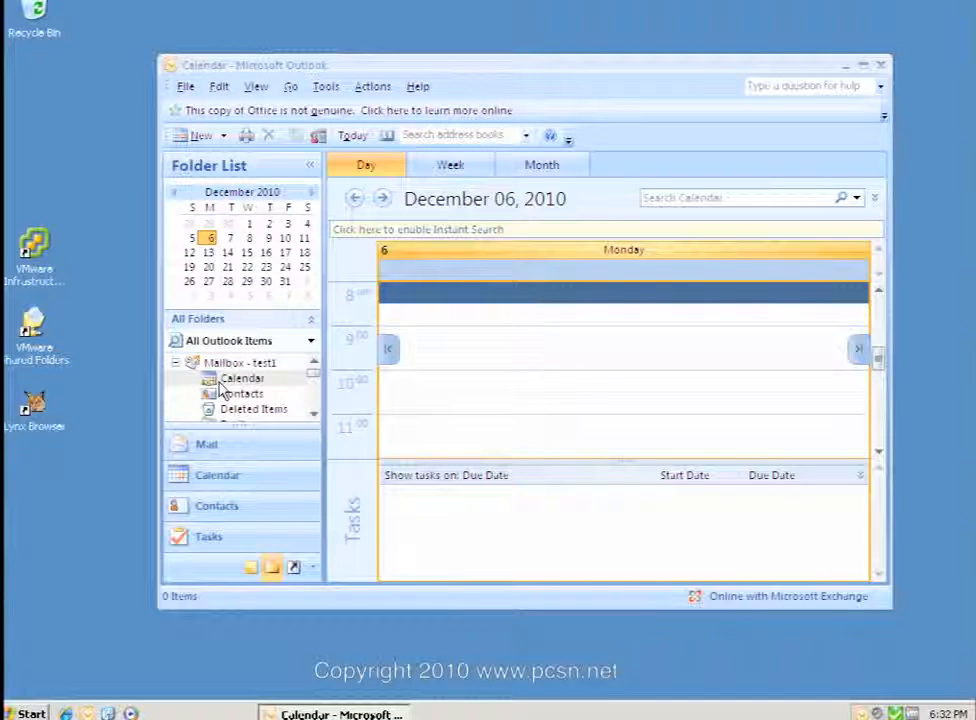
Create and save a December 6, 9:00 AM appointment titled 'TEsting, see if test2 see's this'.
click(474, 341)
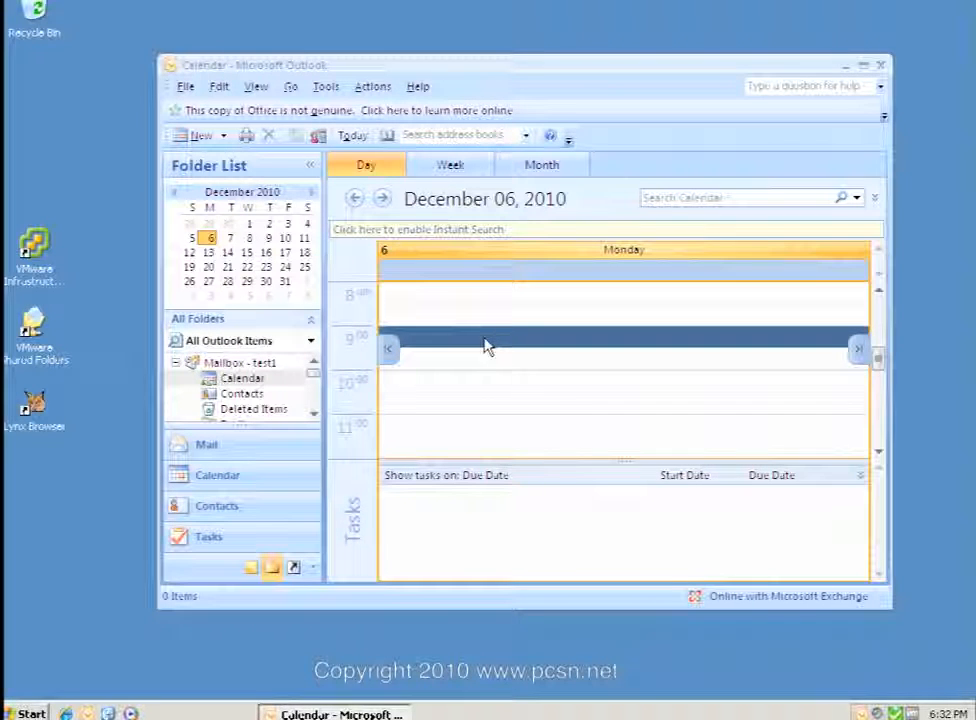
double_click(484, 340)
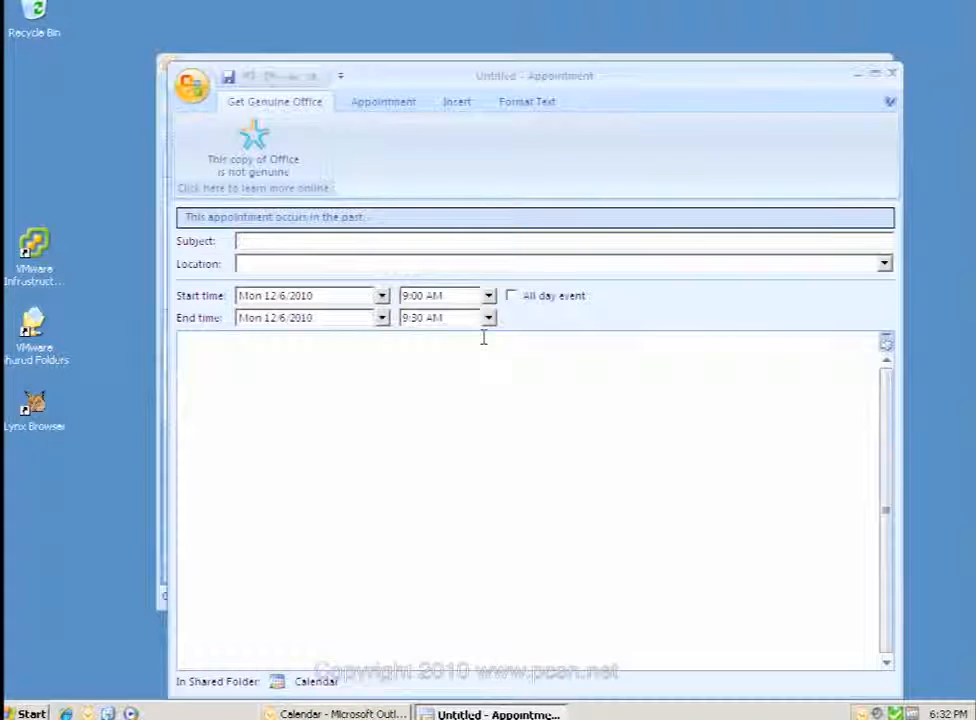
text(TEsting,)
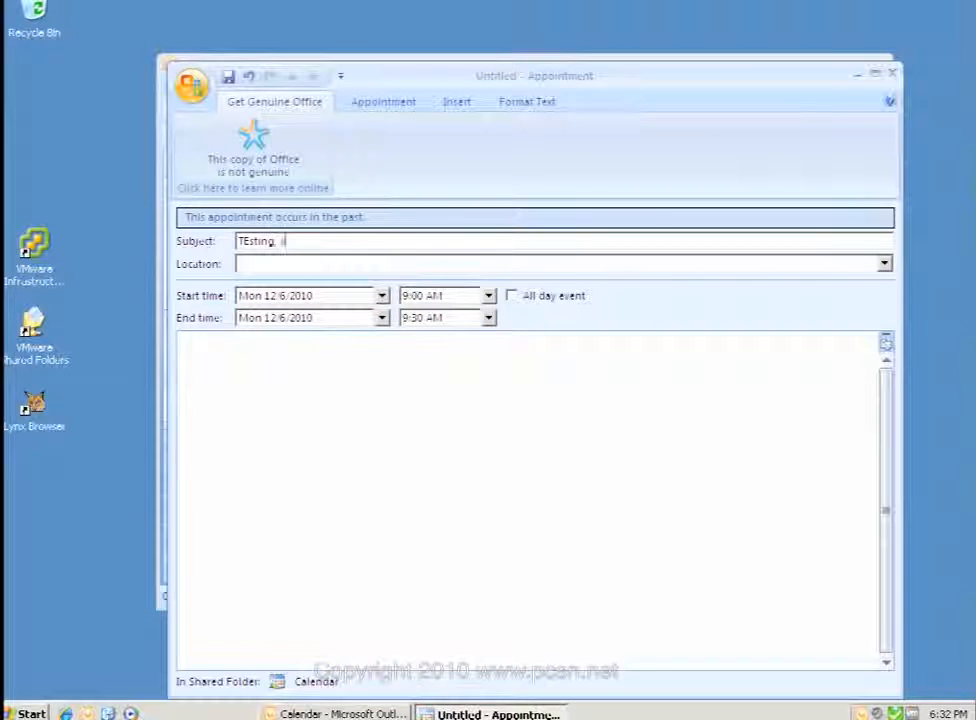
text(2 se)
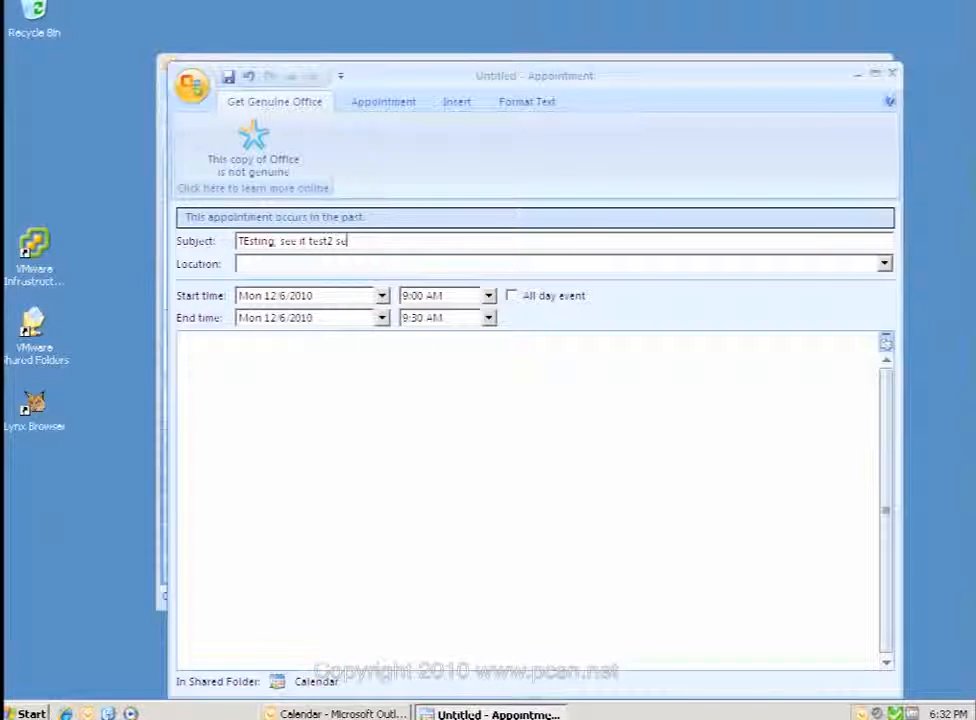
text(e's this)
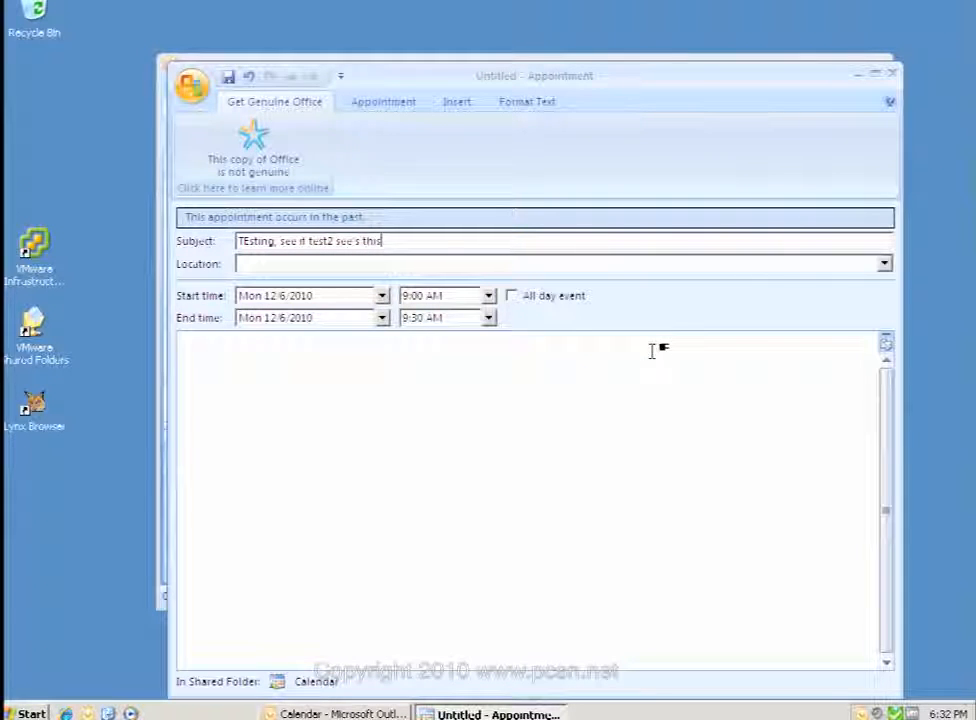
click(893, 74)
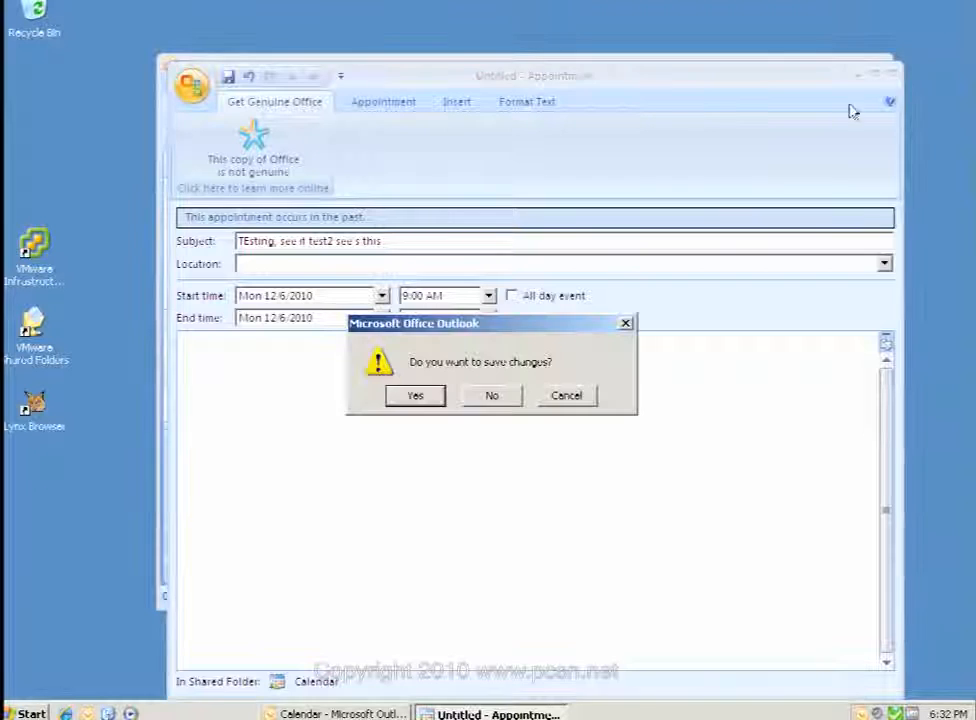
click(419, 394)
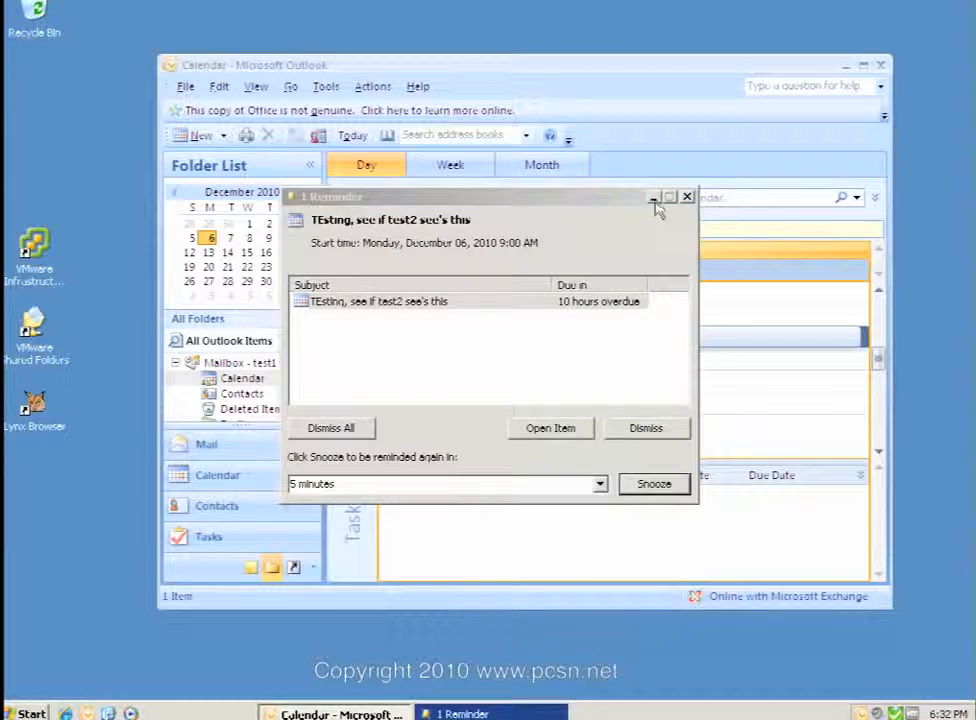
Minimize the appointment reminder and close Outlook.
click(653, 199)
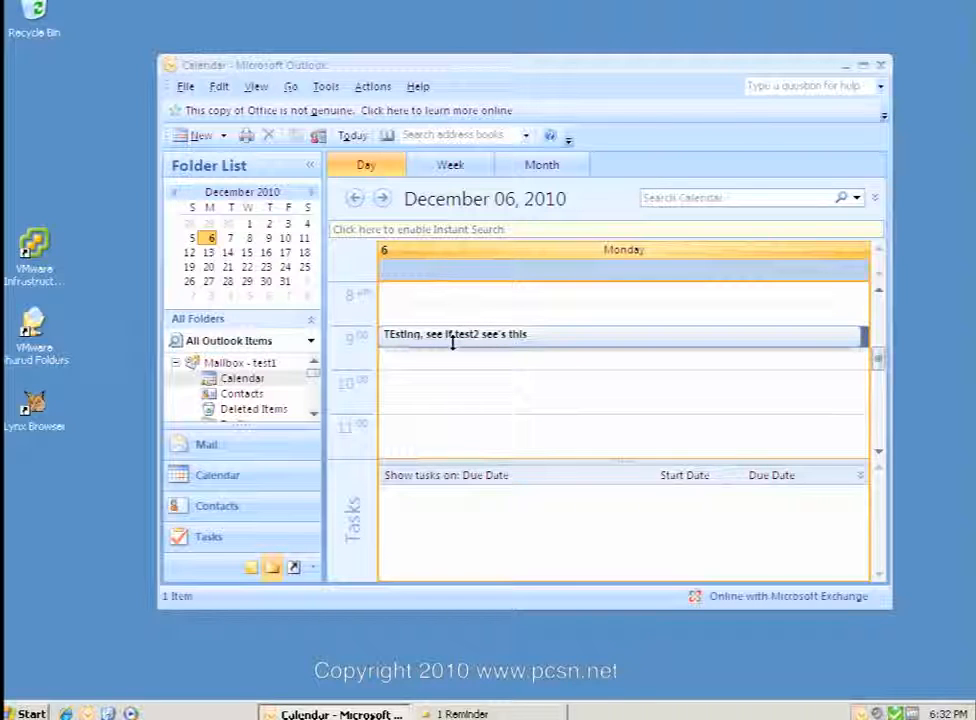
click(883, 65)
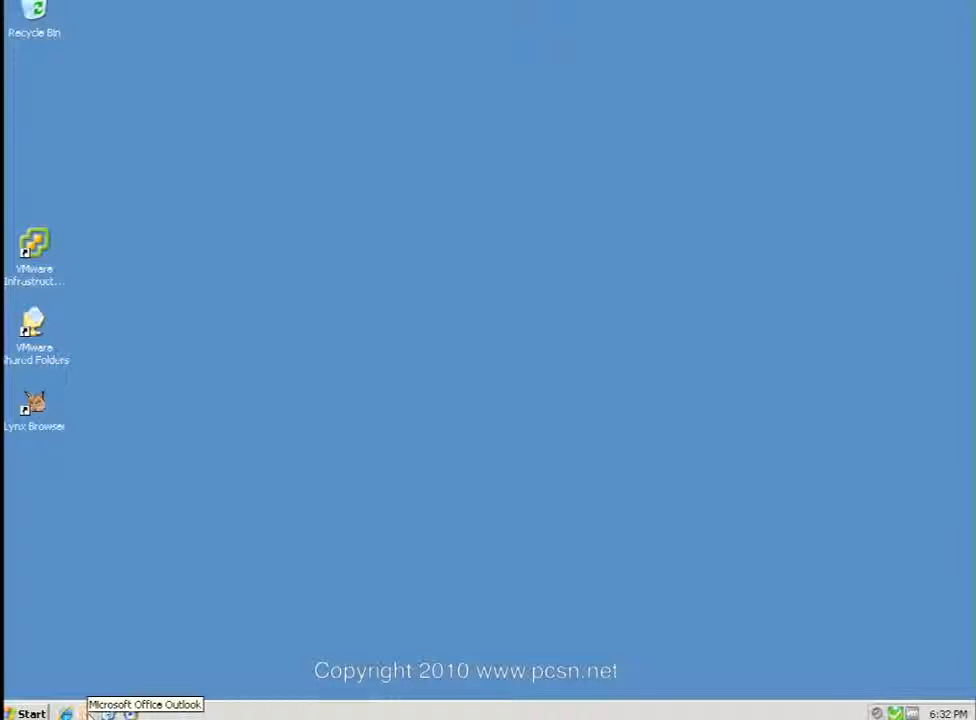
Relaunch Outlook and start it with the test2 mail profile.
click(86, 712)
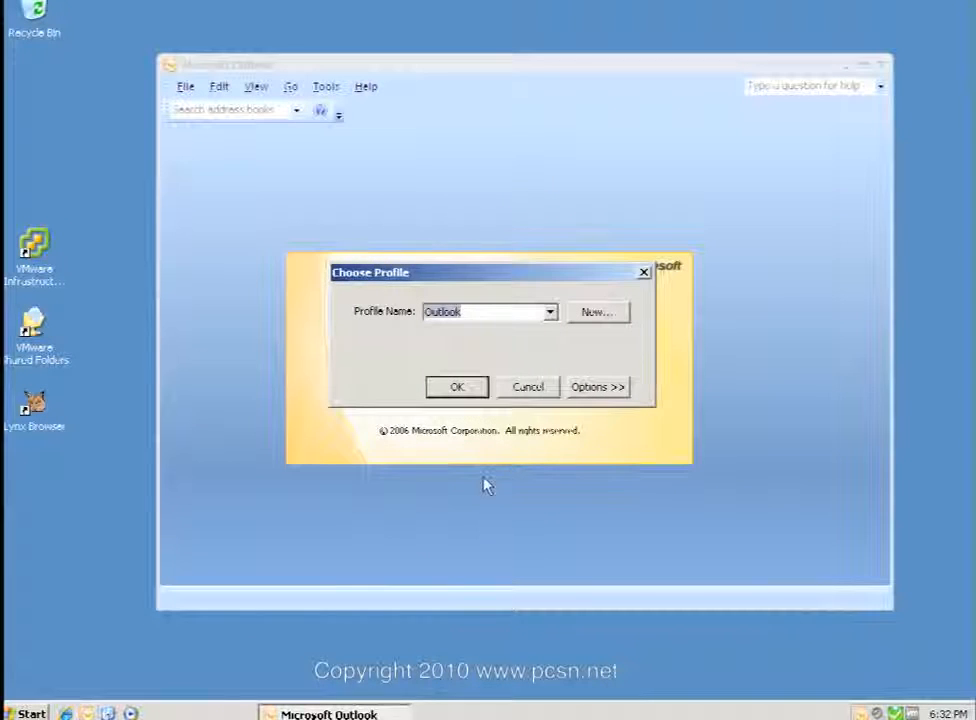
click(550, 312)
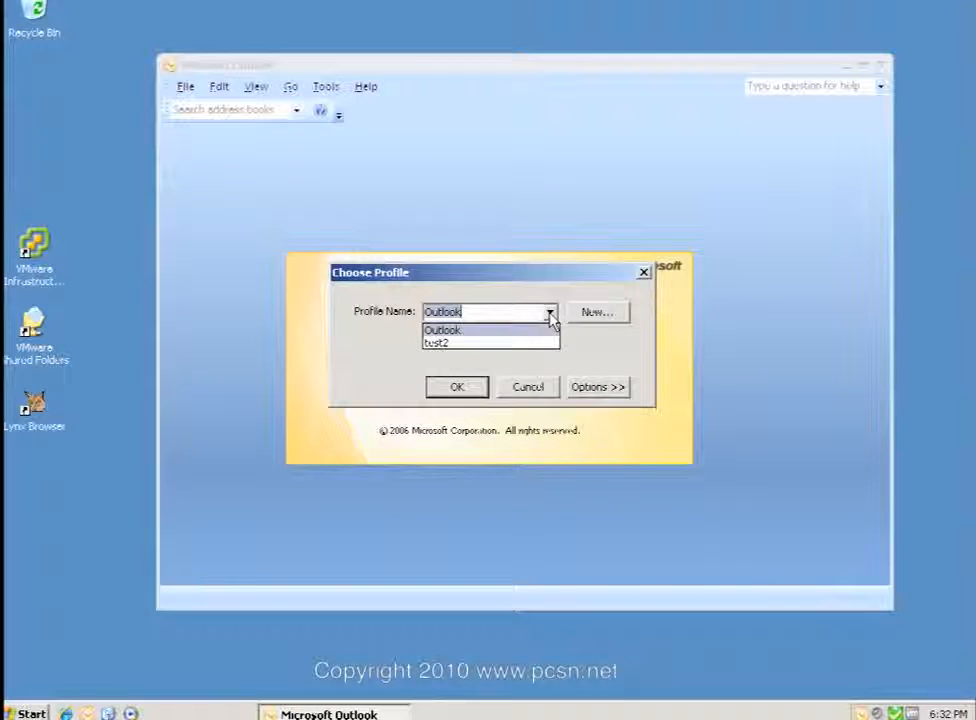
click(438, 340)
click(480, 392)
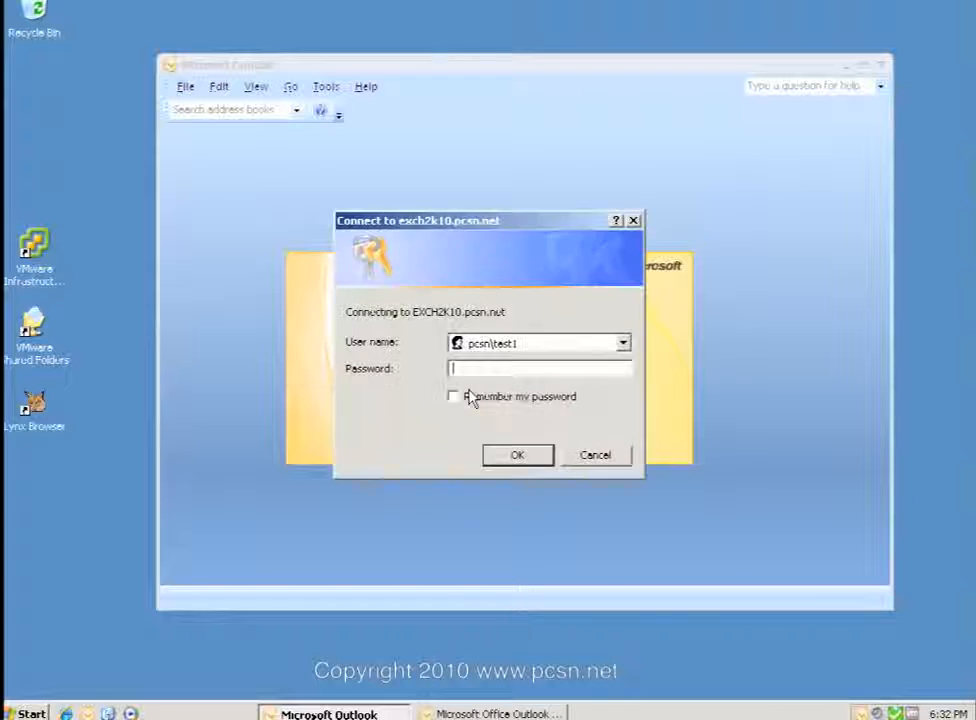
Sign in to Exchange as pcsn\test2 with test2's password.
click(520, 343)
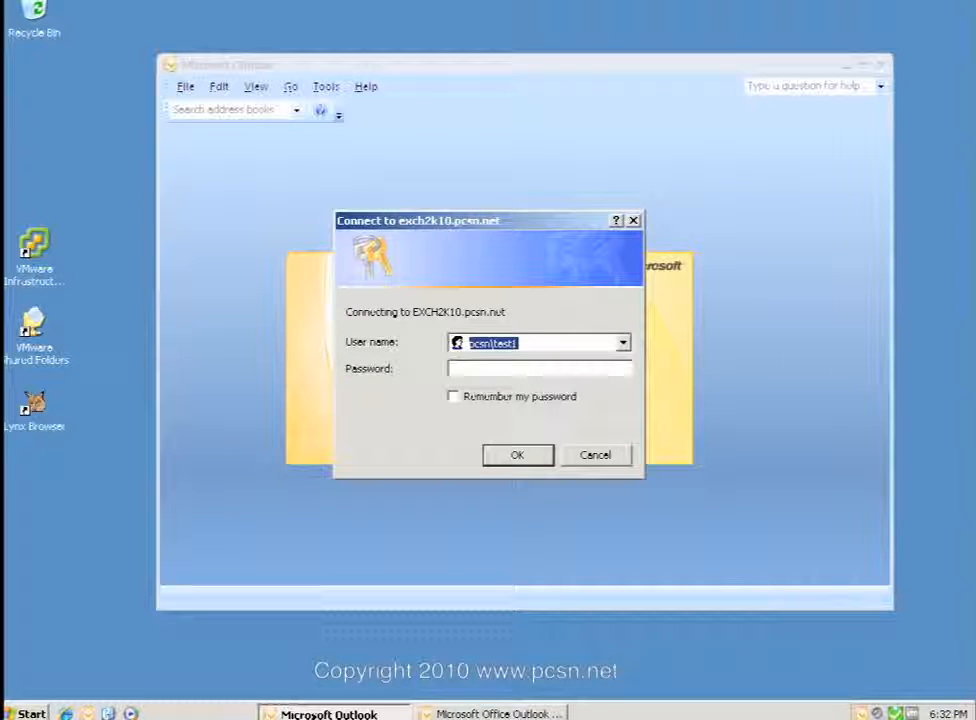
click(520, 343)
key(BackSpace)
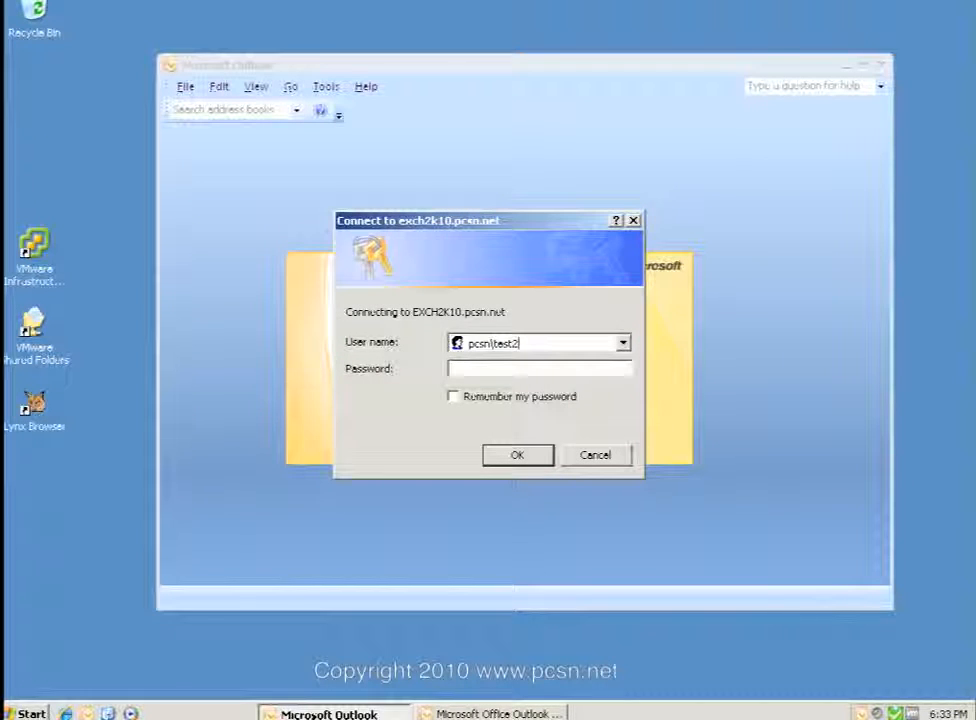
text(*********)
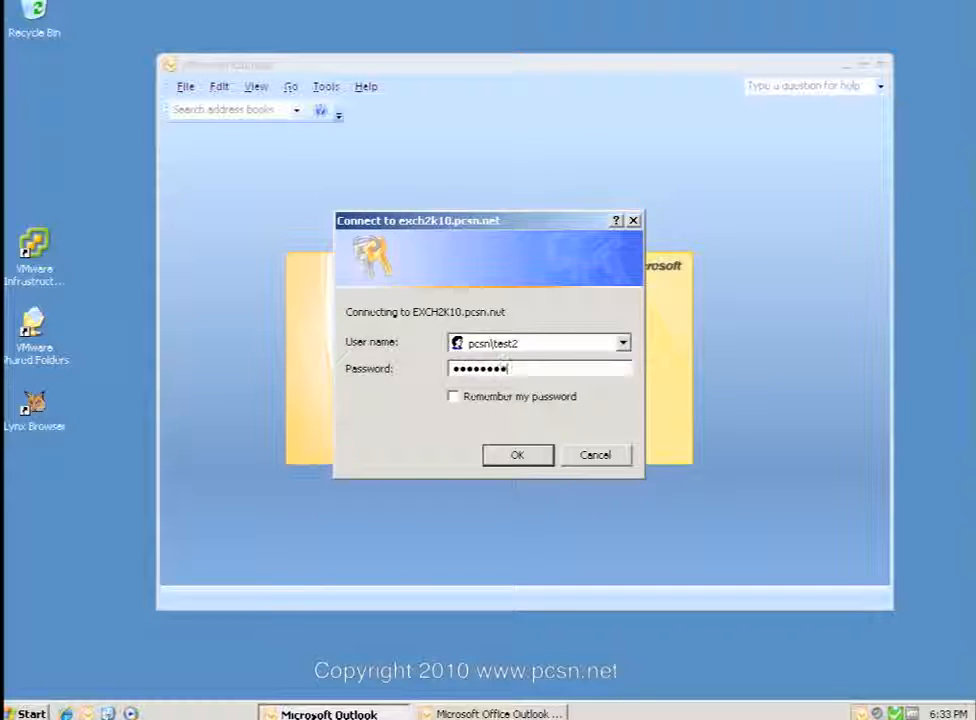
key(Return)
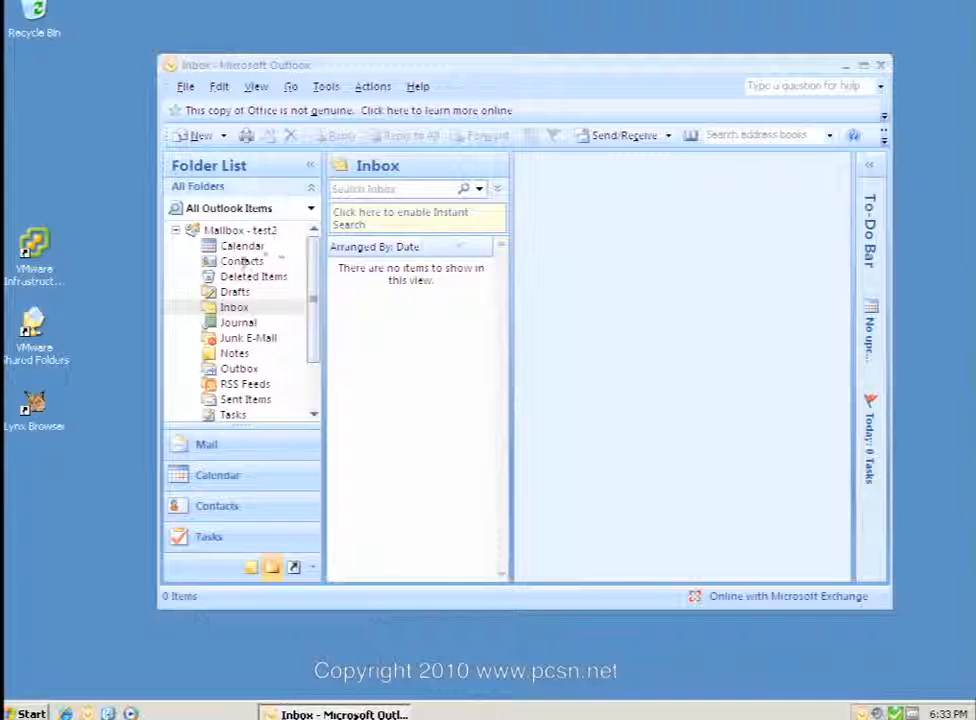
Switch to test2's Calendar and choose File > Open > Other User's Folder.
click(230, 248)
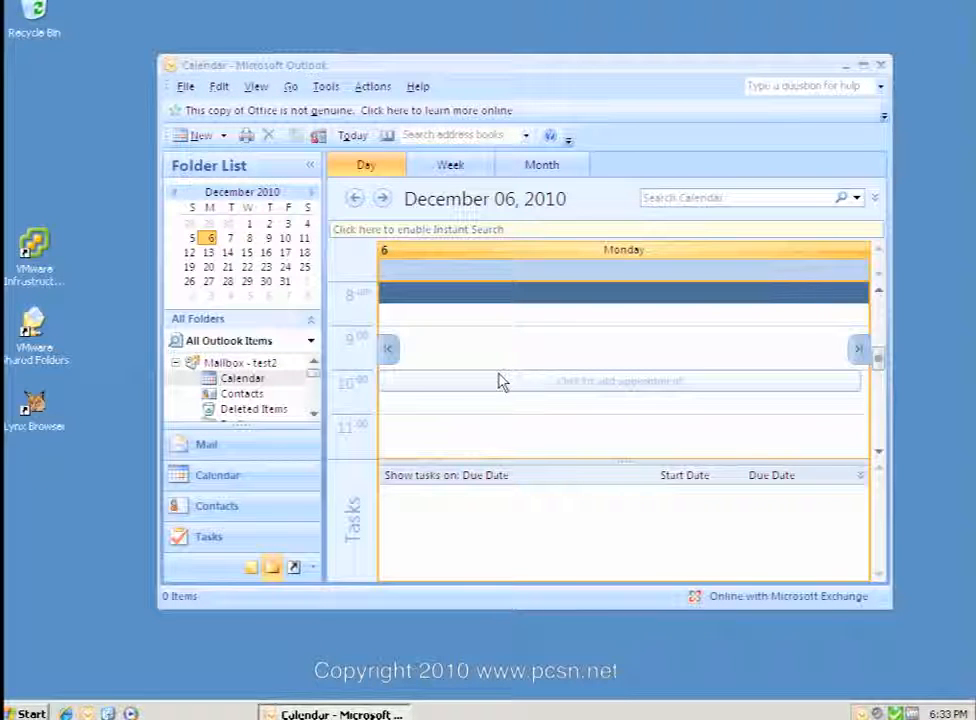
click(185, 90)
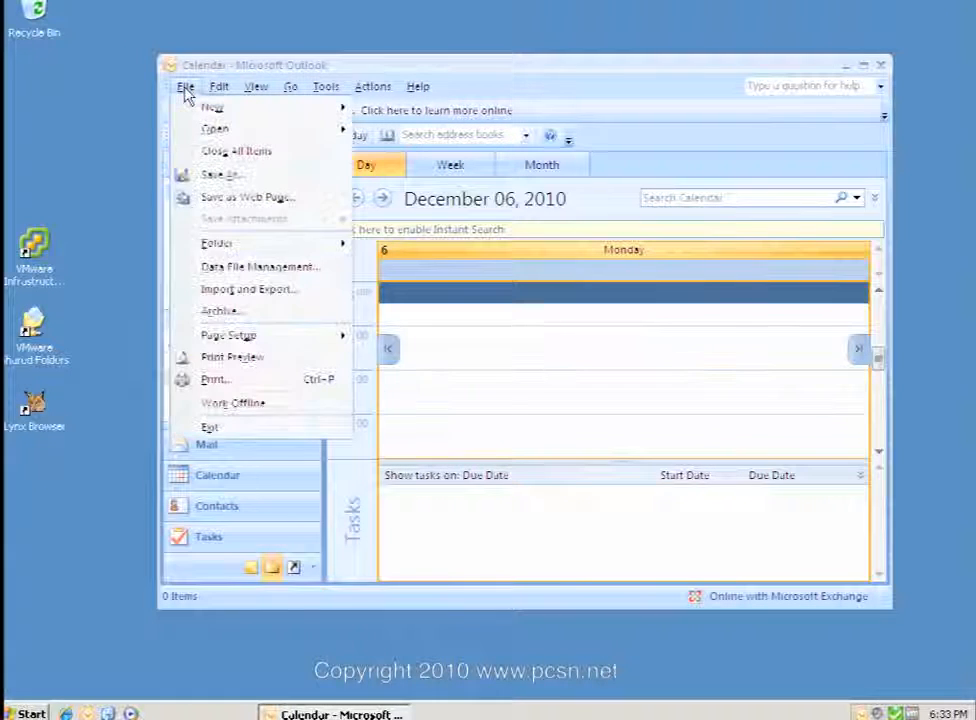
mouse_move(220, 137)
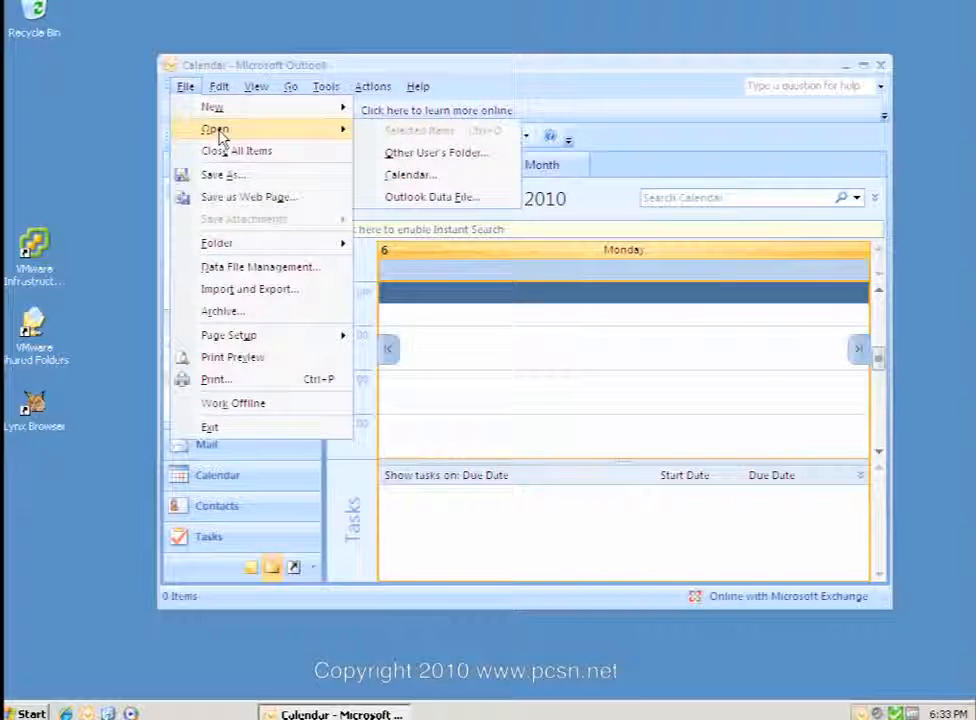
click(449, 155)
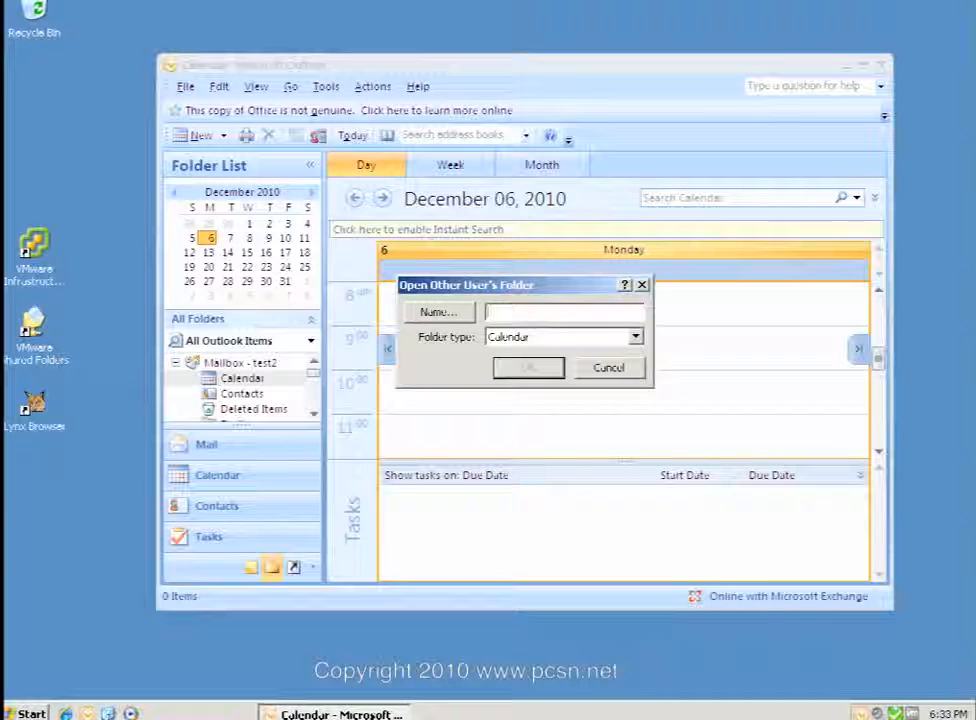
Open test1's shared Calendar folder beside test2's, then switch to test2's Contacts.
text(tes)
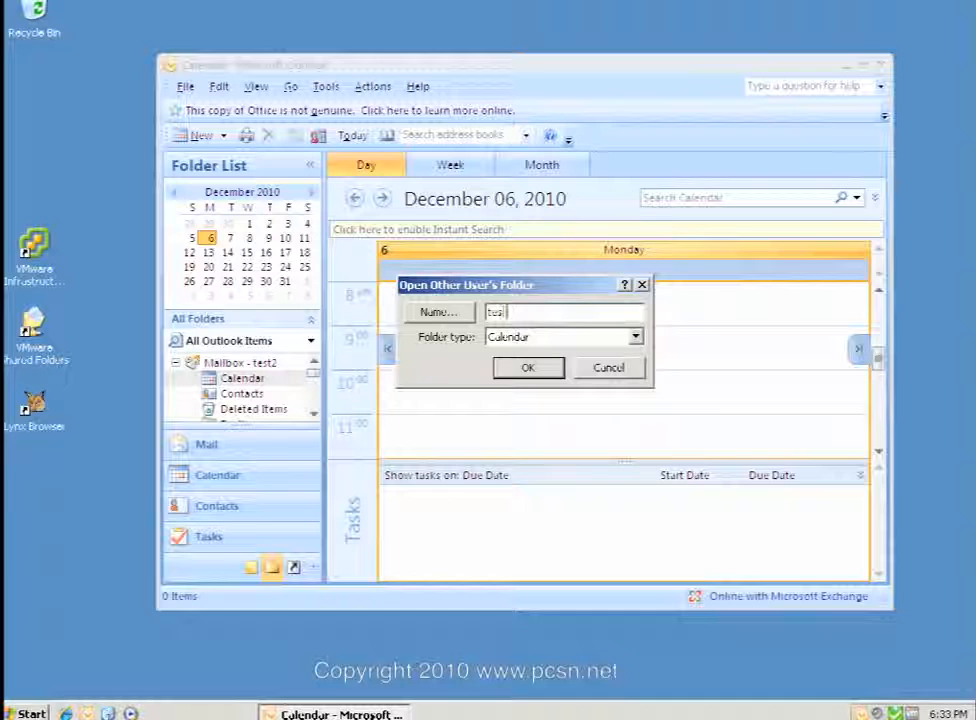
text(t1)
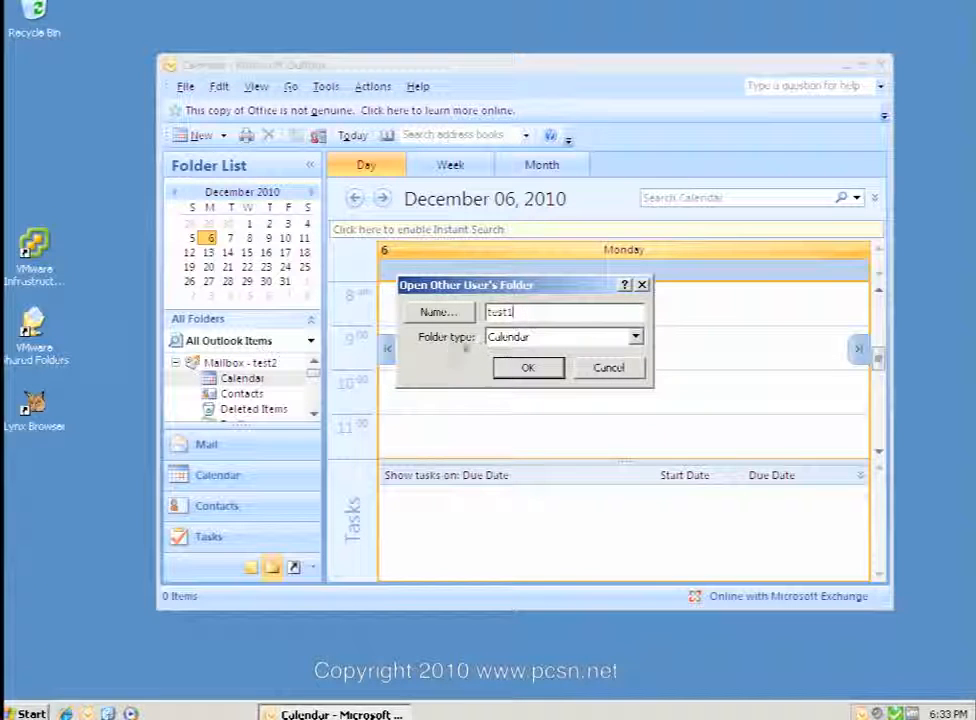
click(636, 338)
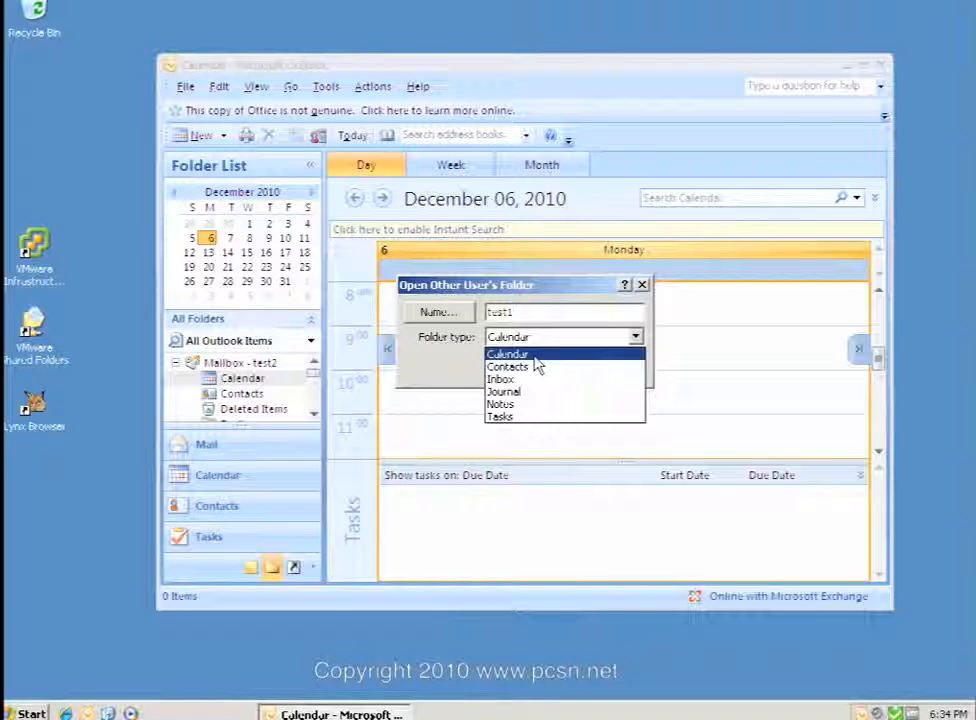
click(540, 363)
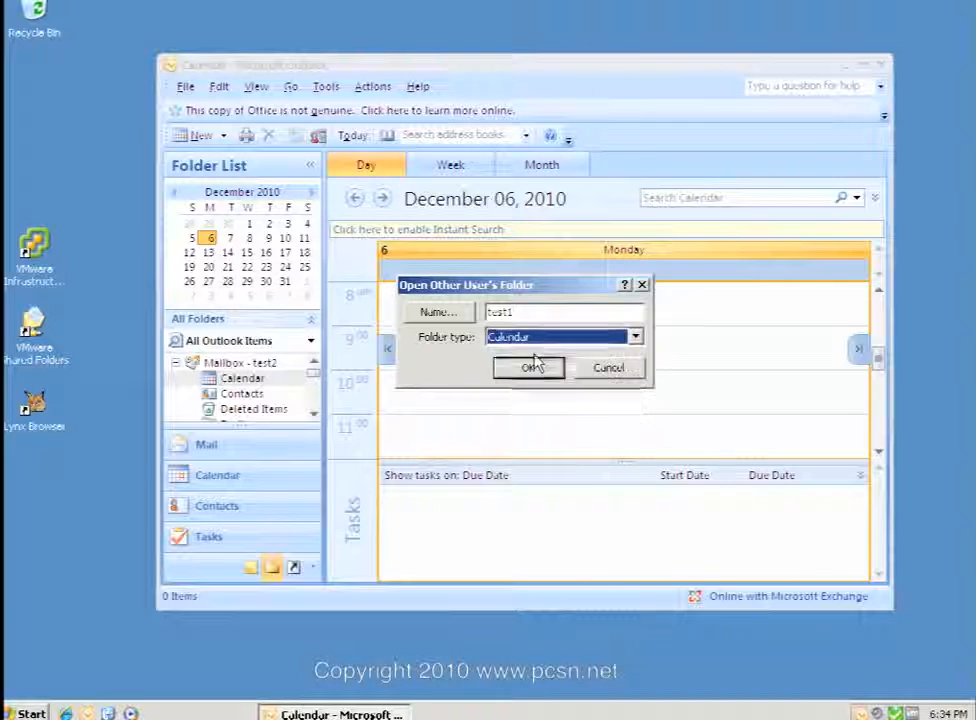
click(529, 367)
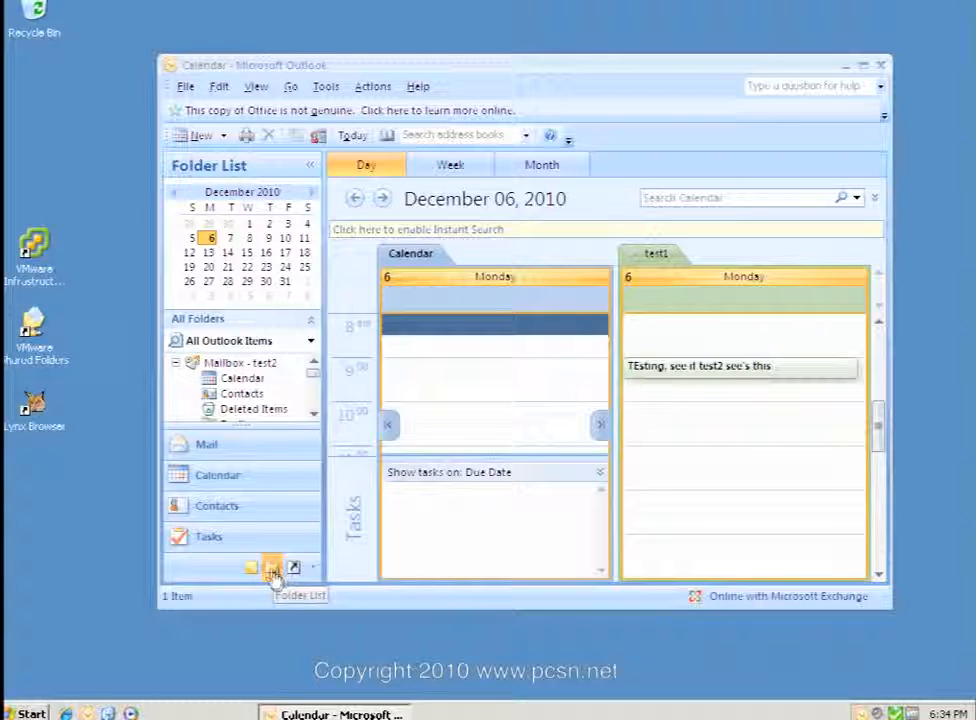
click(190, 507)
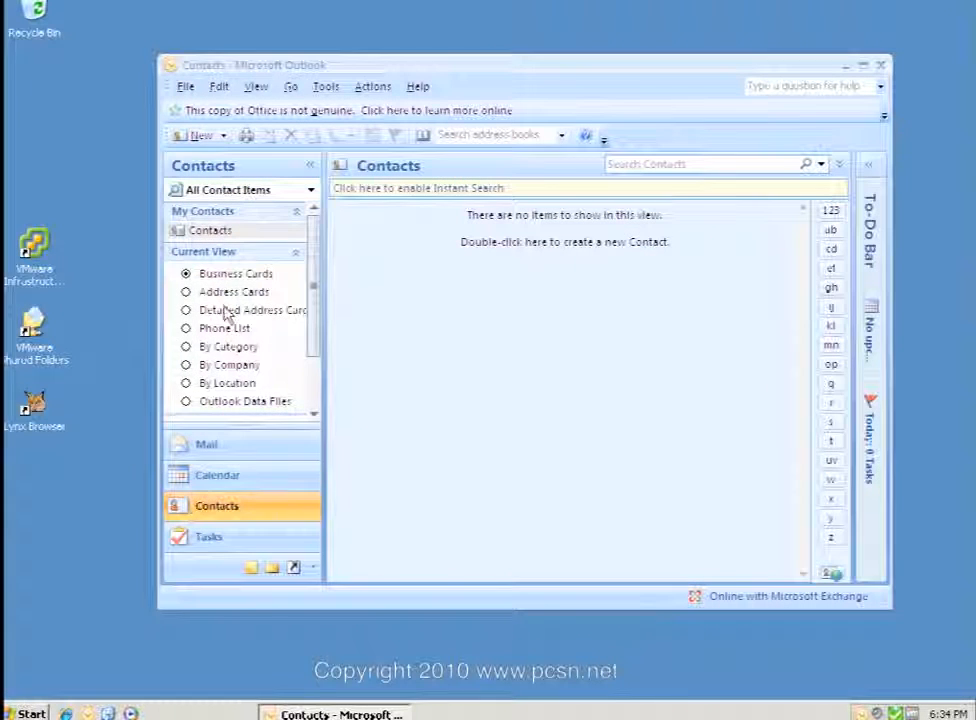
Add test1 from the address list to the Permissions of test2's Contacts folder.
right_click(187, 232)
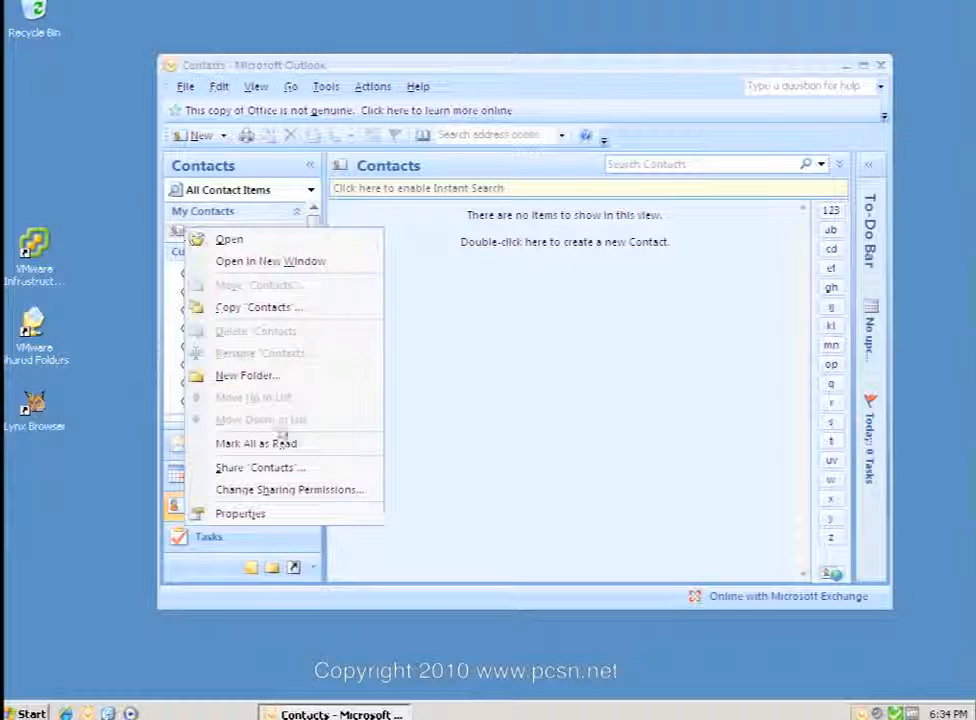
click(249, 511)
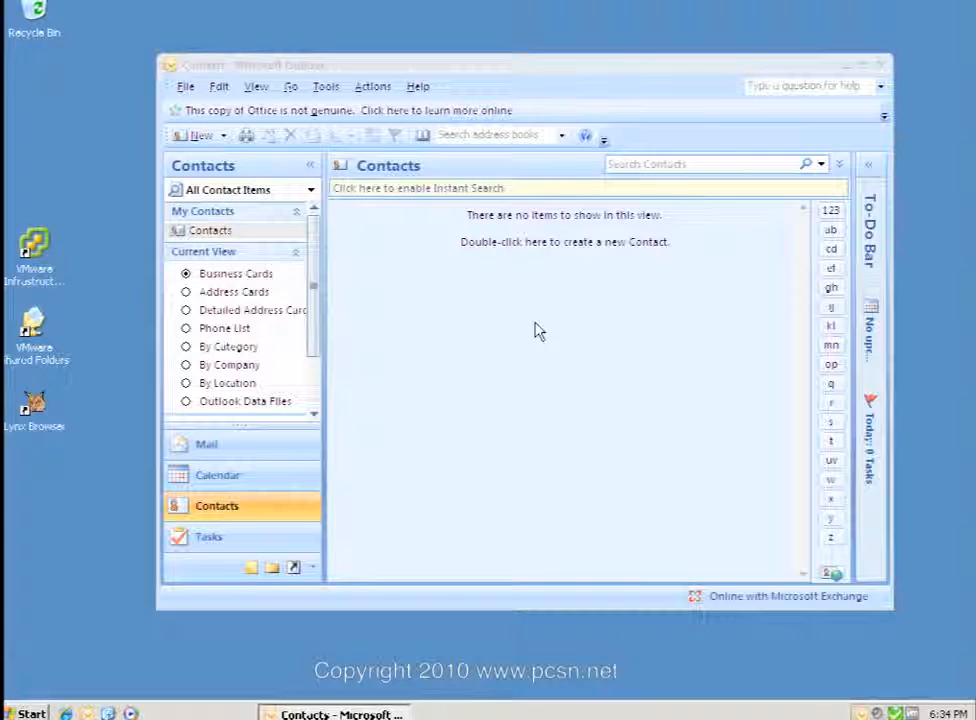
click(540, 110)
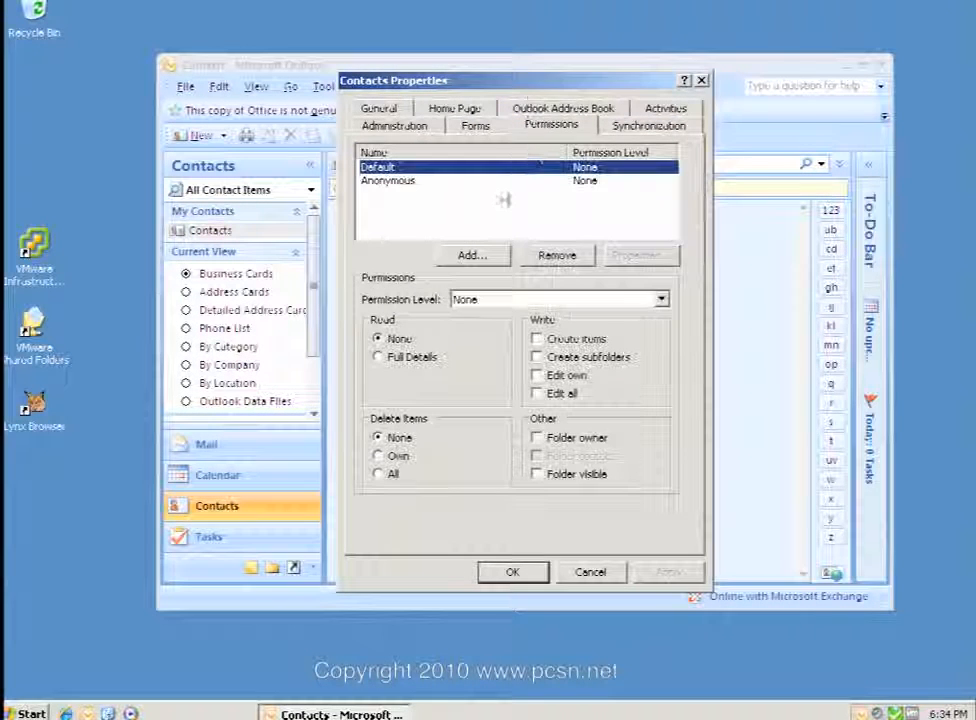
click(466, 255)
text(tust)
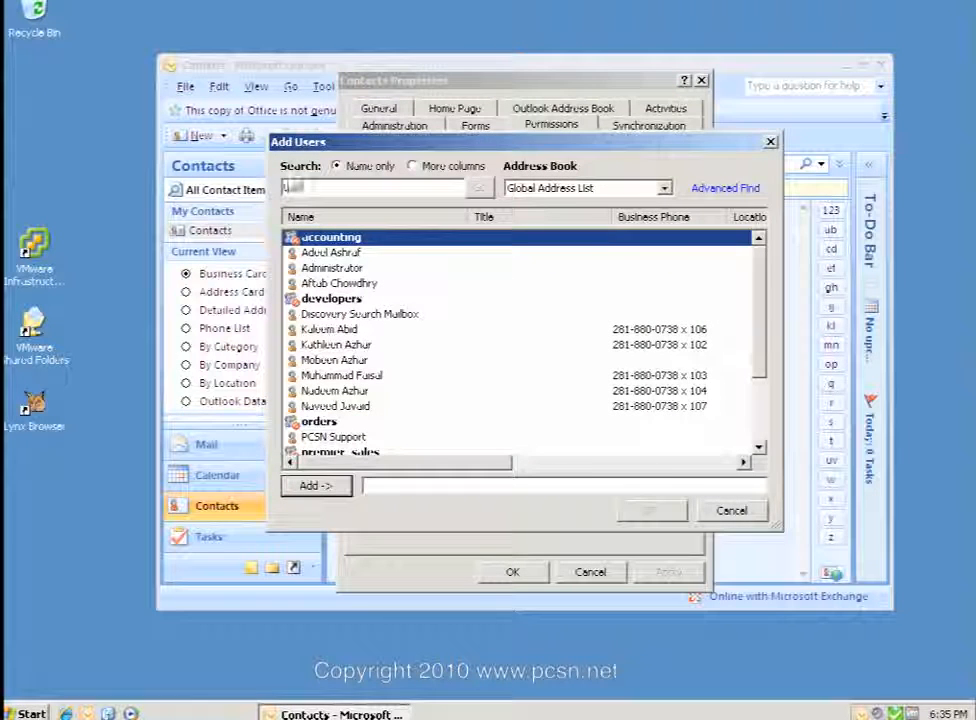
text(2)
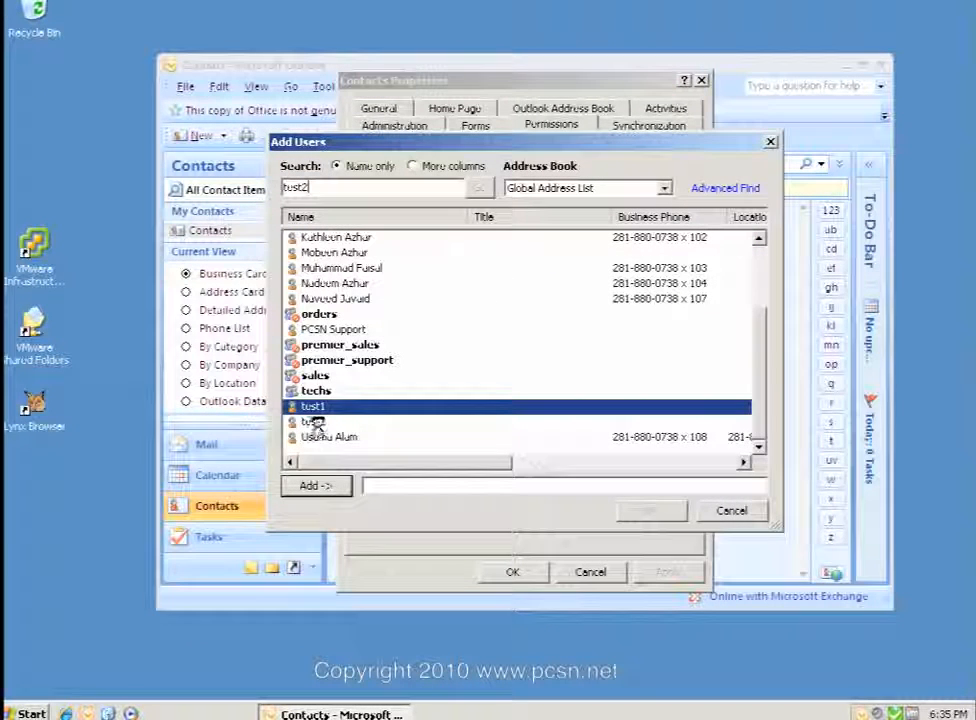
click(311, 420)
click(311, 411)
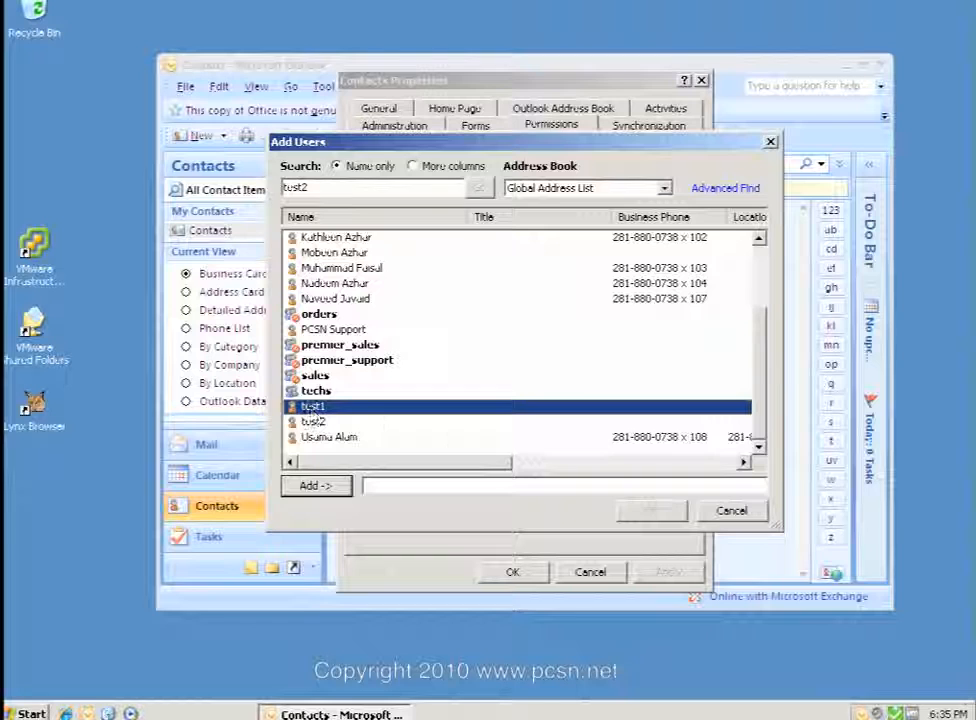
click(318, 487)
click(651, 511)
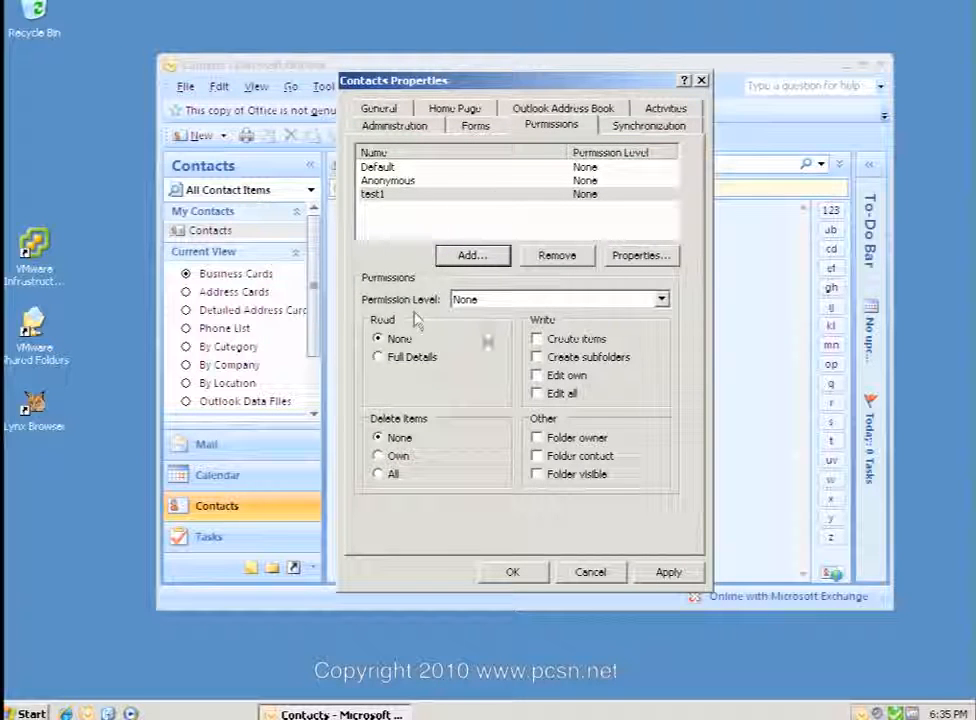
Grant test1 Full Details read, Edit own and Delete own on Contacts, allowing autodiscover, then apply.
click(662, 299)
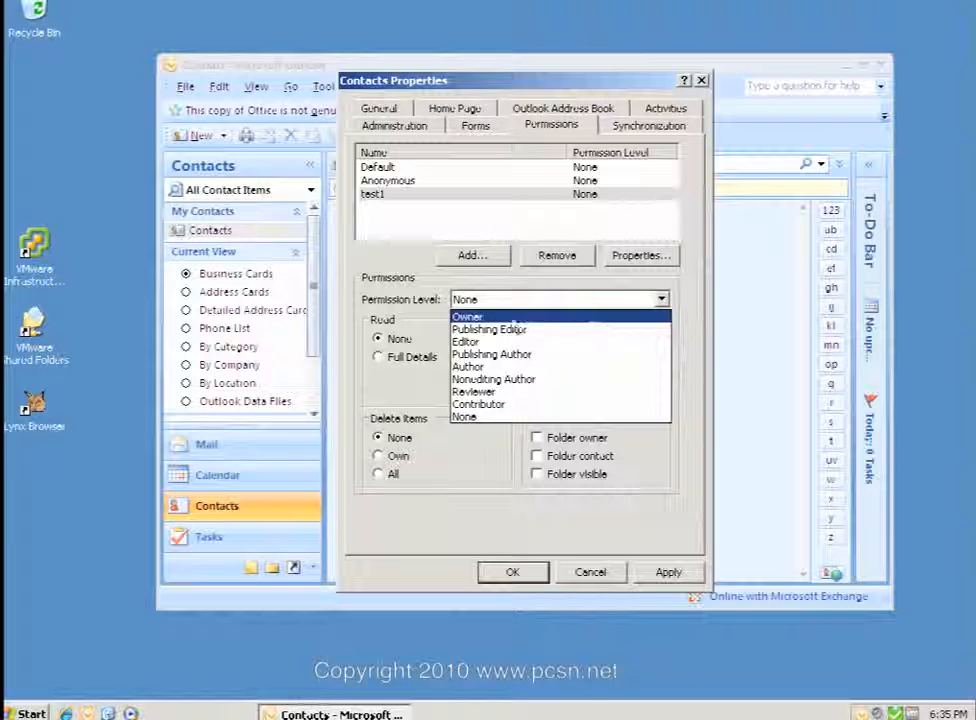
click(533, 302)
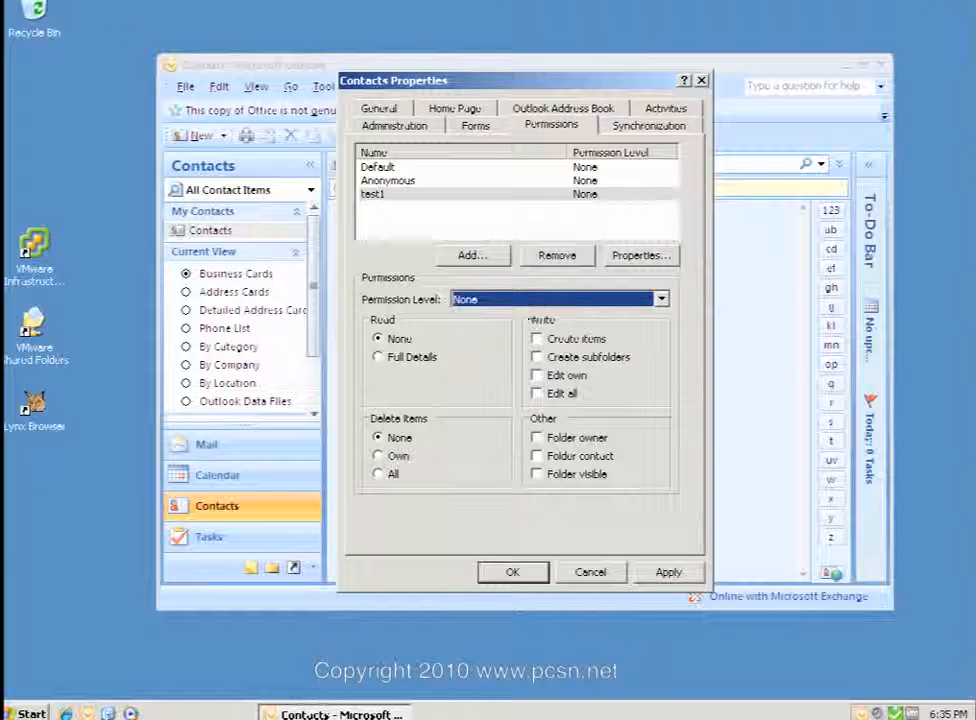
click(379, 358)
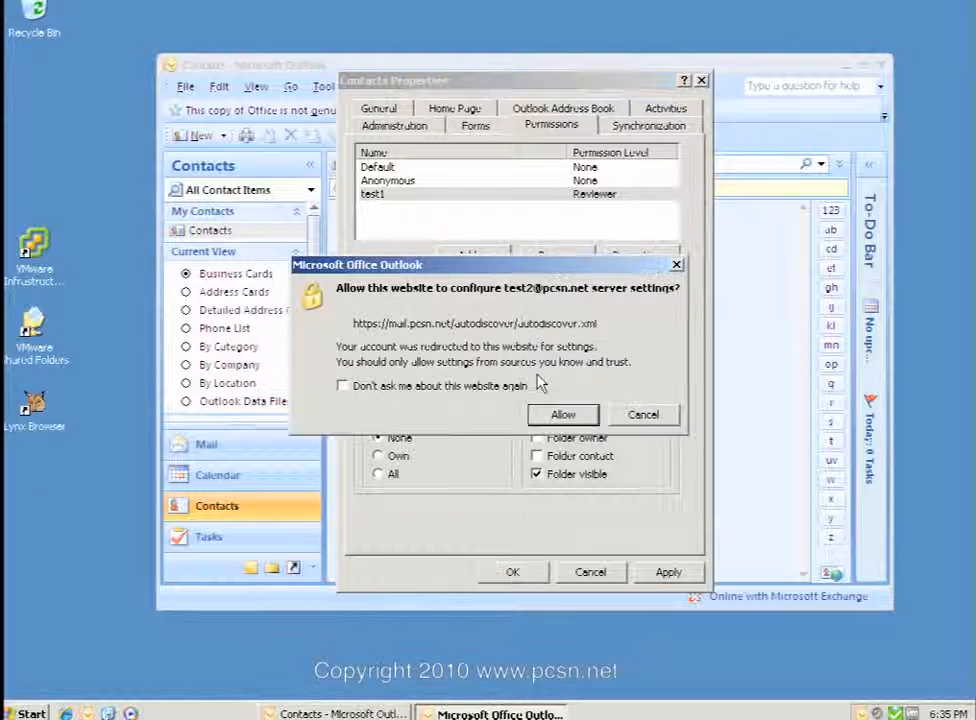
click(437, 386)
click(568, 418)
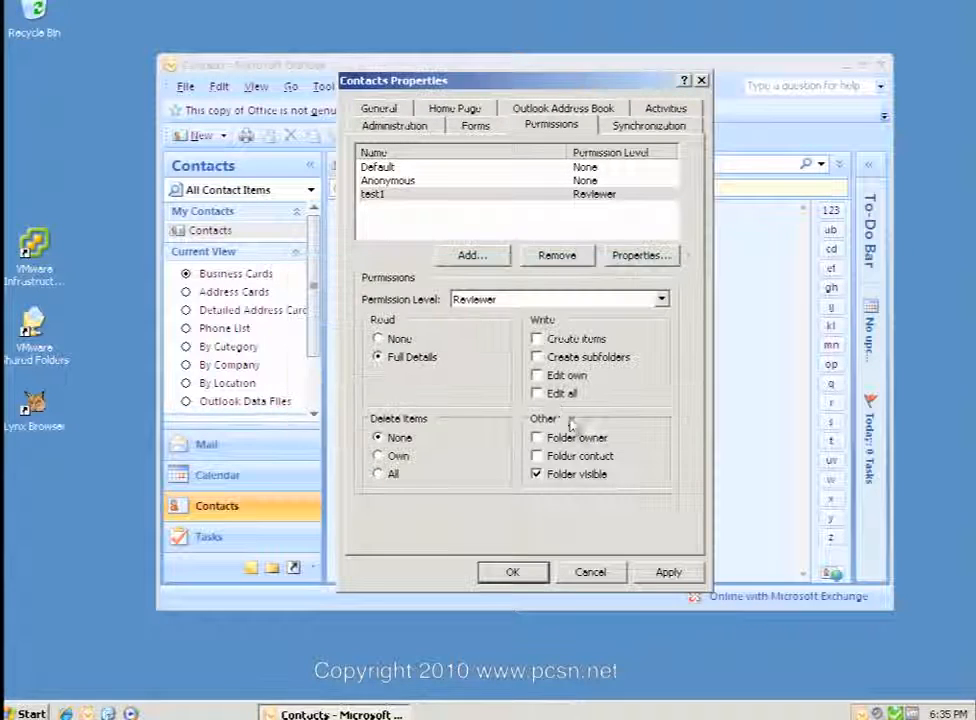
click(537, 375)
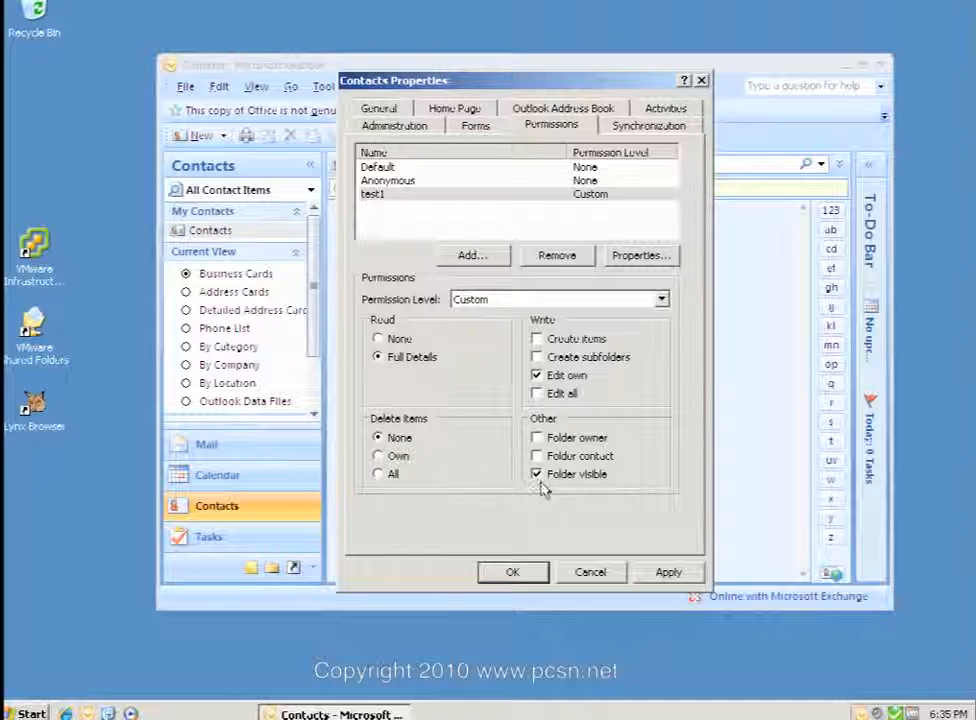
click(379, 456)
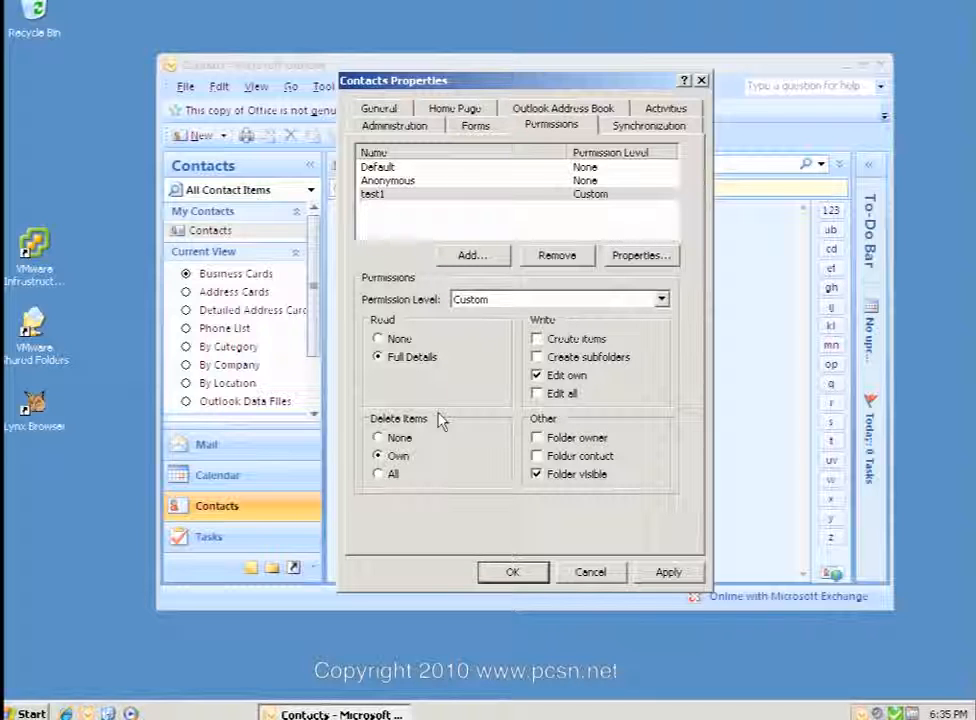
click(512, 572)
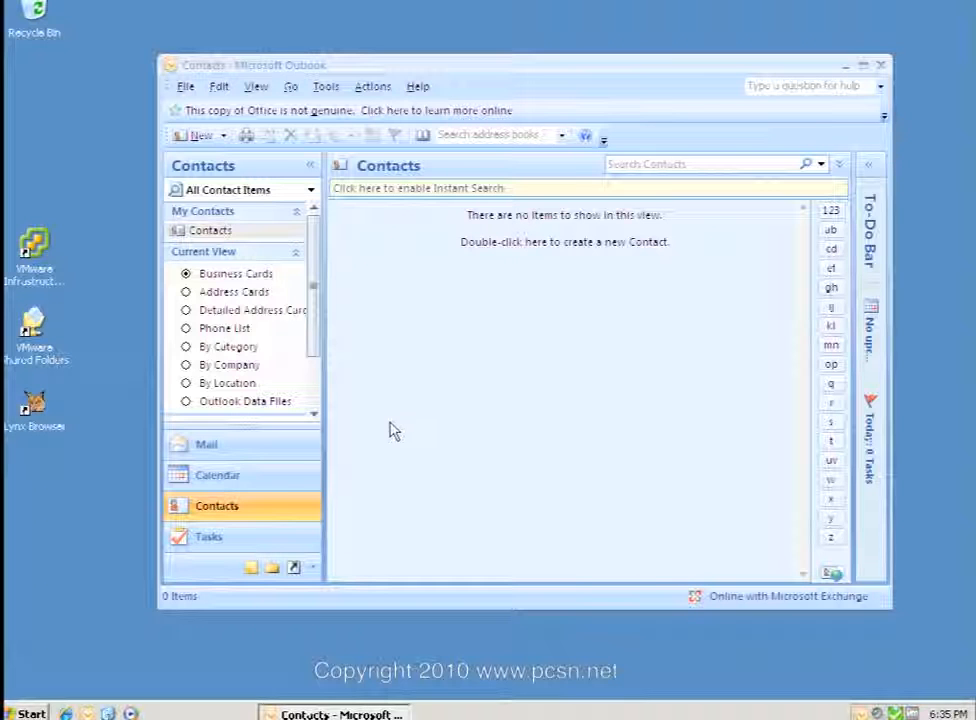
Create and save a contact with Full Name 'testing' in Contacts, then exit Outlook.
click(272, 567)
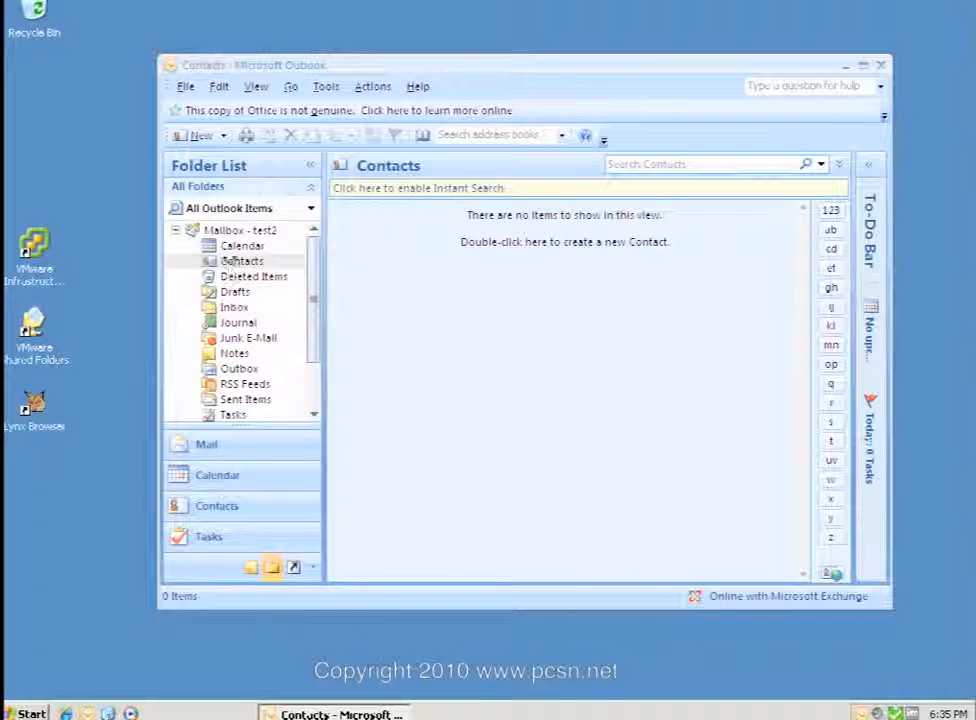
click(201, 136)
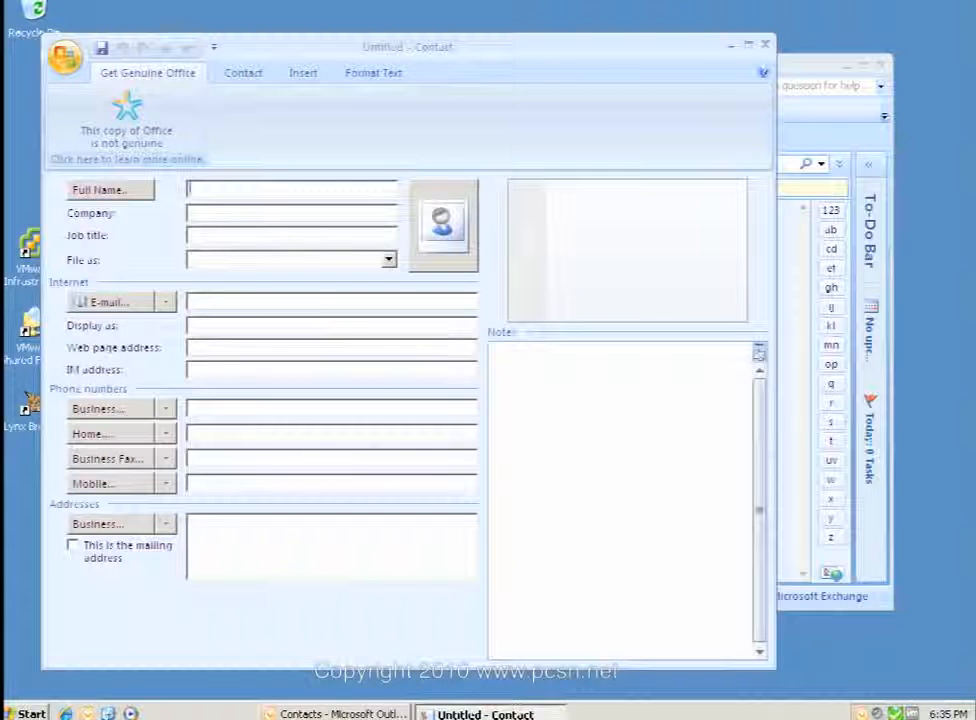
text(testing)
key(Tab)
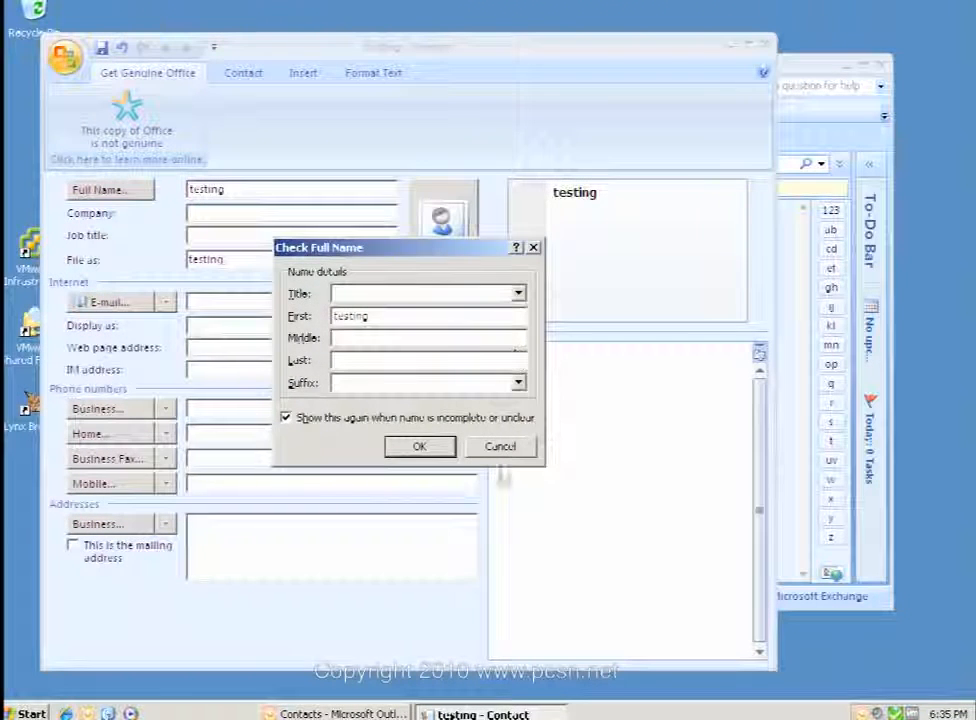
click(432, 447)
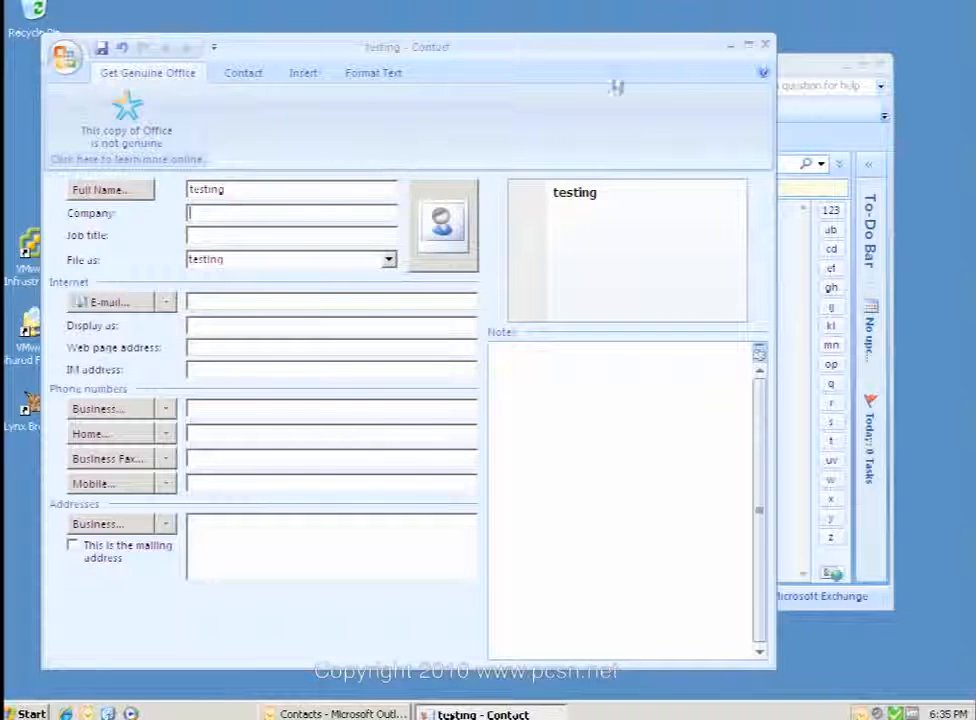
click(765, 45)
click(415, 395)
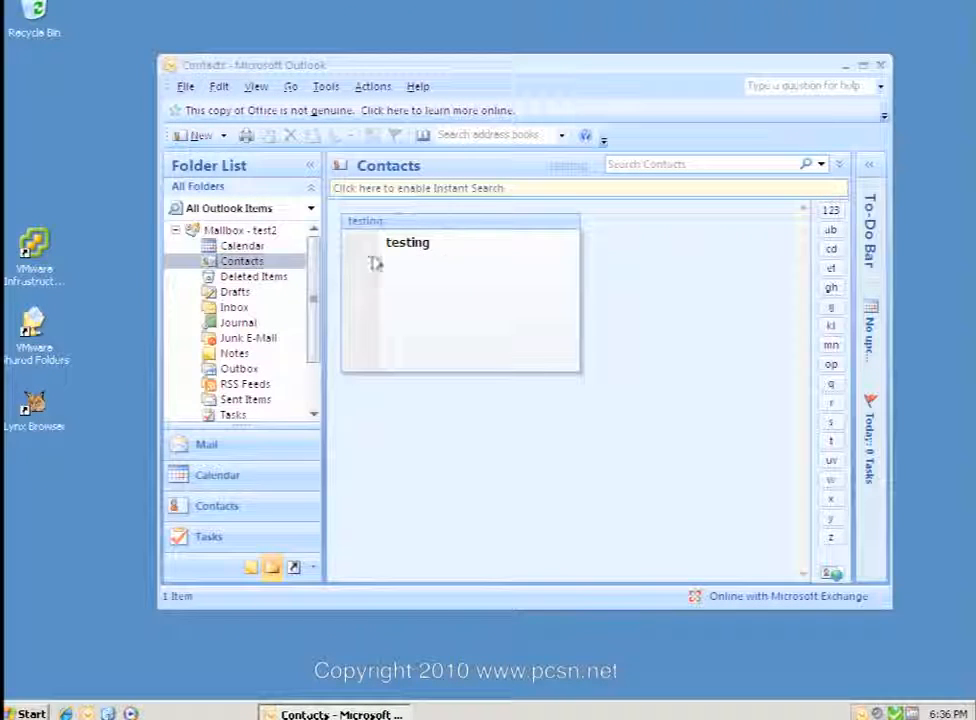
click(880, 66)
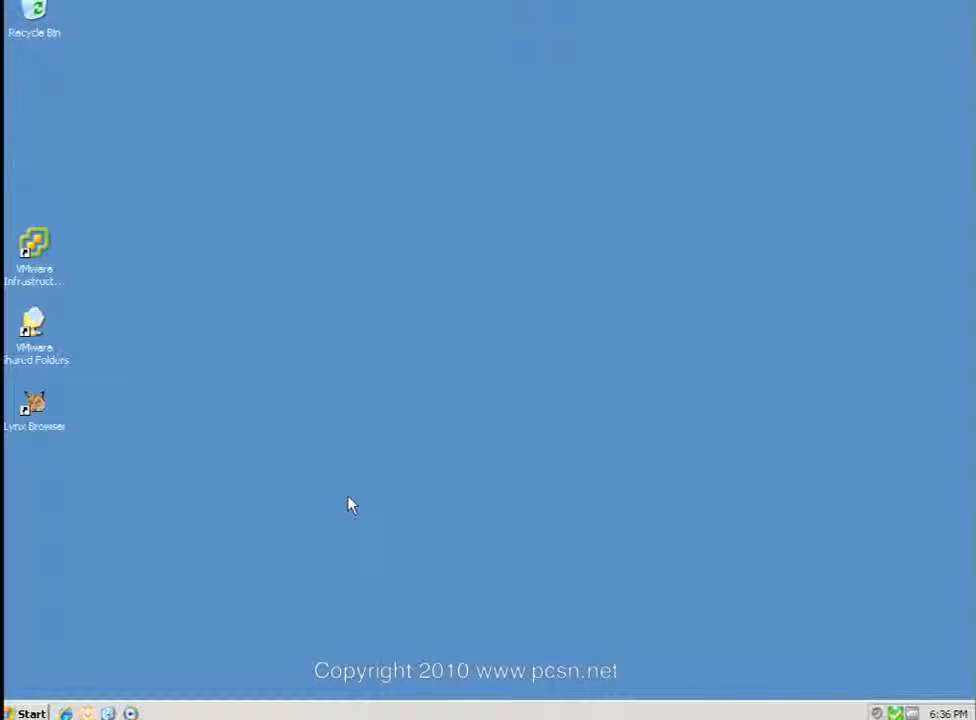
Relaunch Outlook with the default profile, edit the user name to test1, and enter the account password.
click(88, 713)
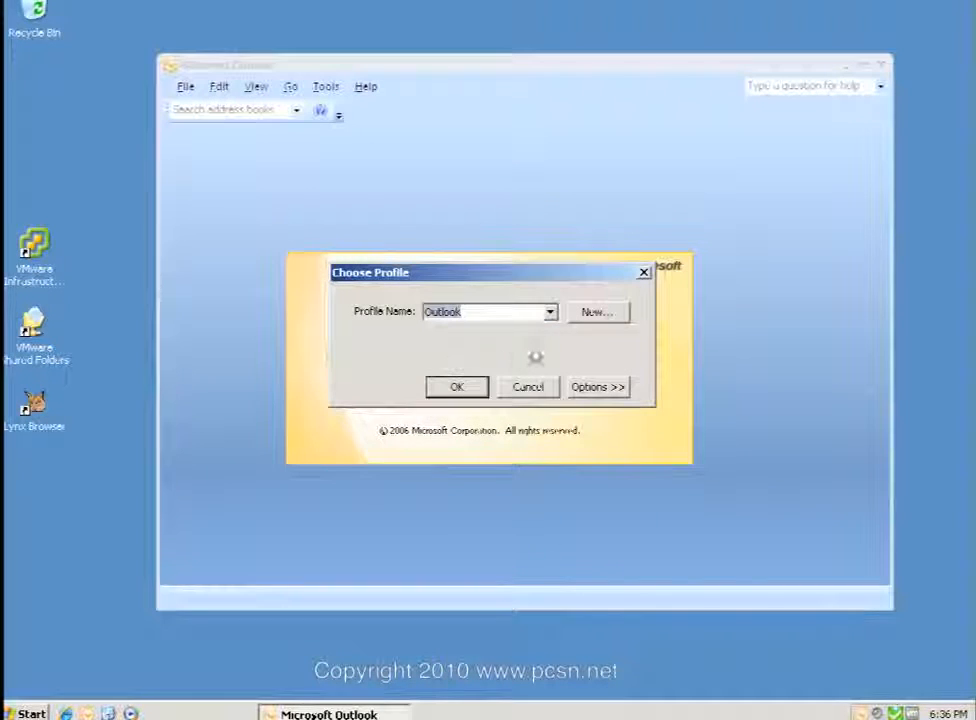
click(455, 388)
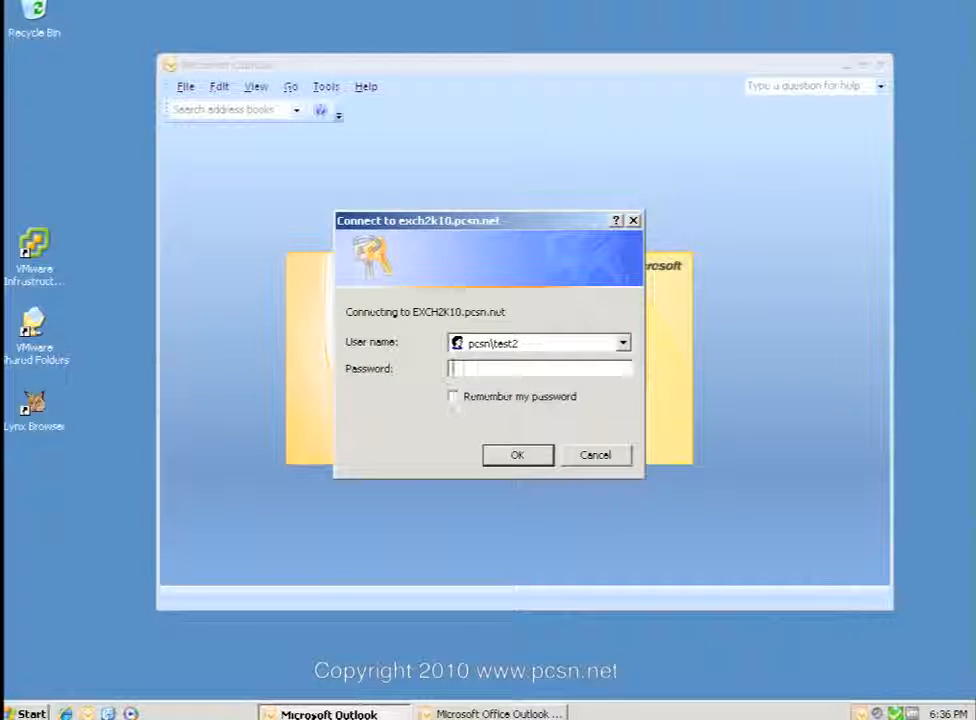
key(shift+Tab)
key(End)
key(BackSpace)
text(Password1)
key(Return)
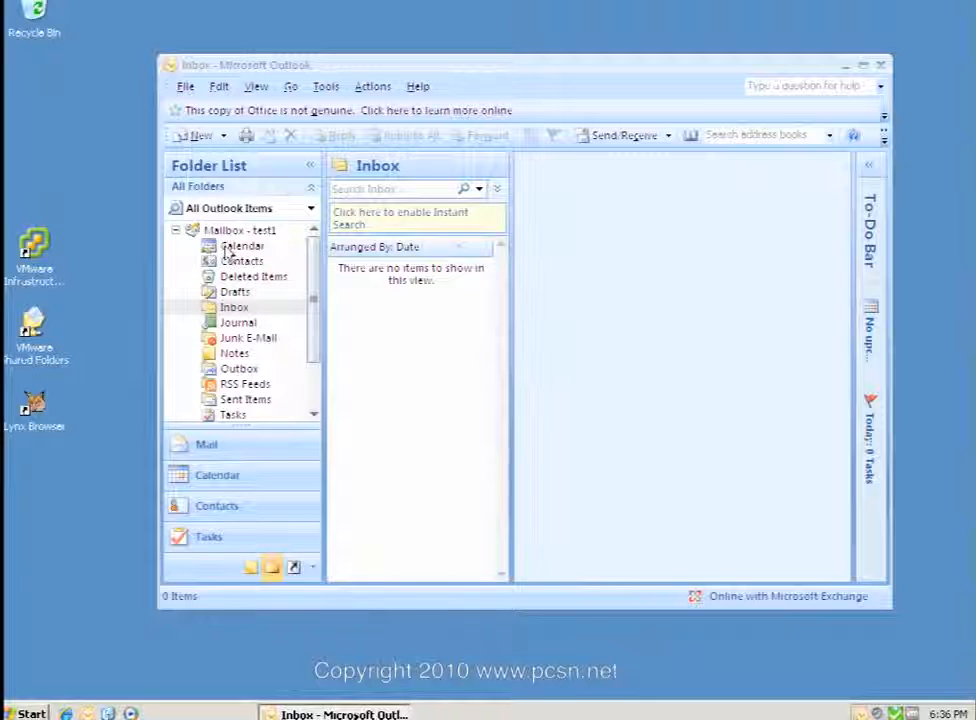
Open the Other User's Folder for 'test' with folder type Contacts.
click(184, 89)
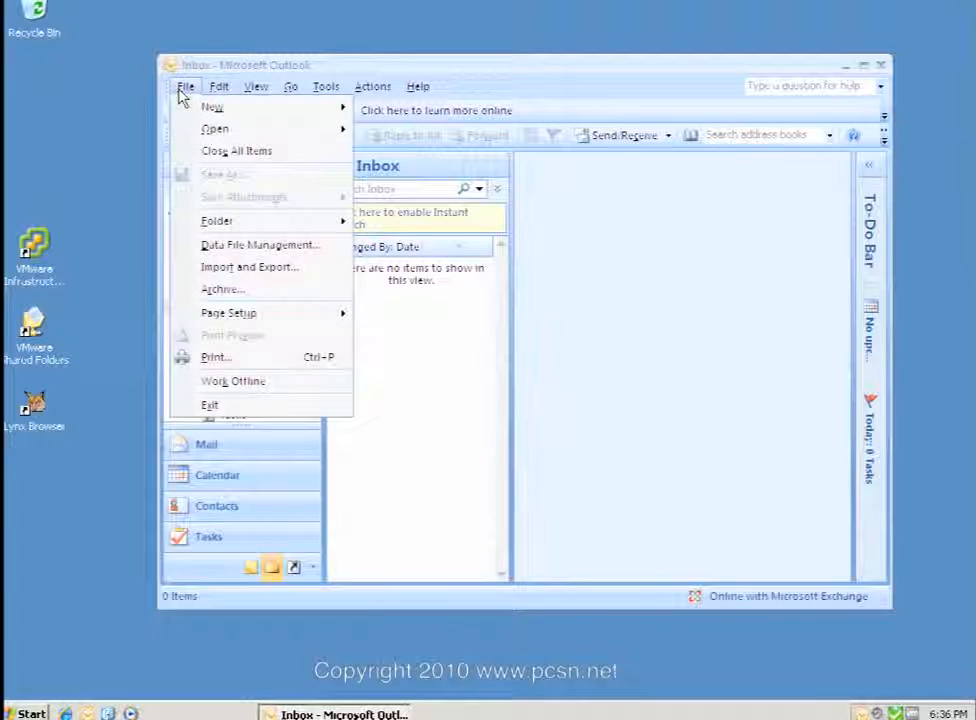
mouse_move(207, 131)
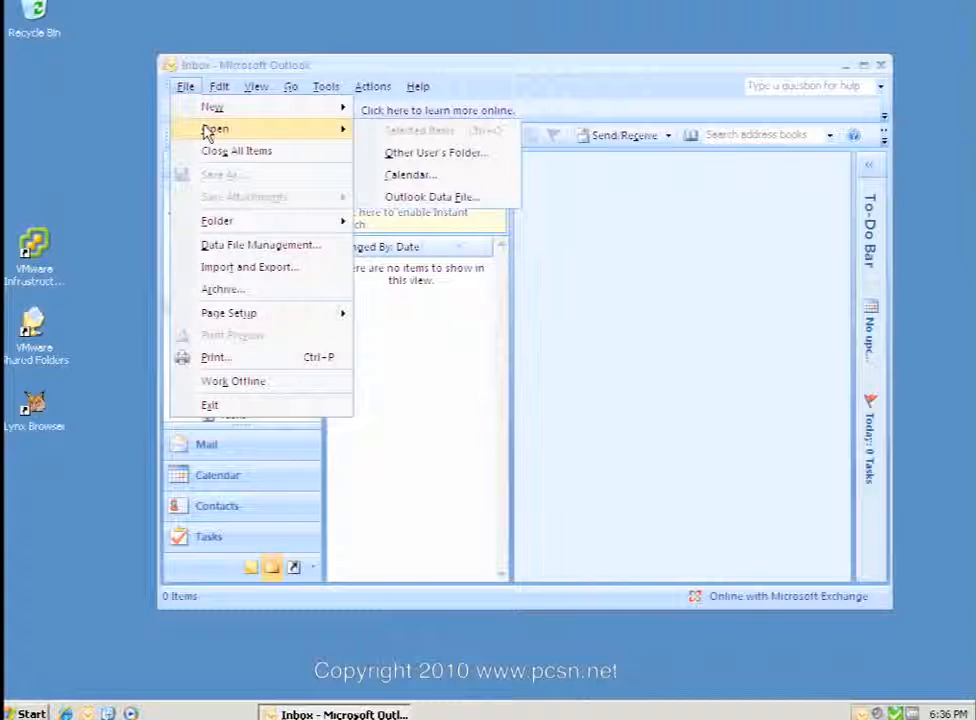
click(411, 155)
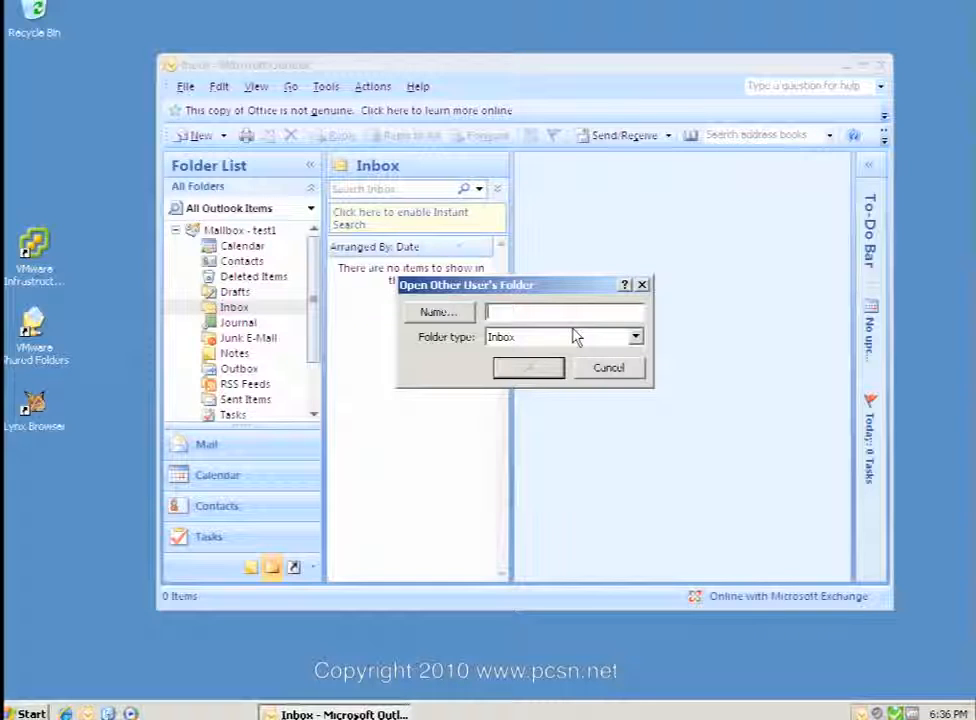
text(test2)
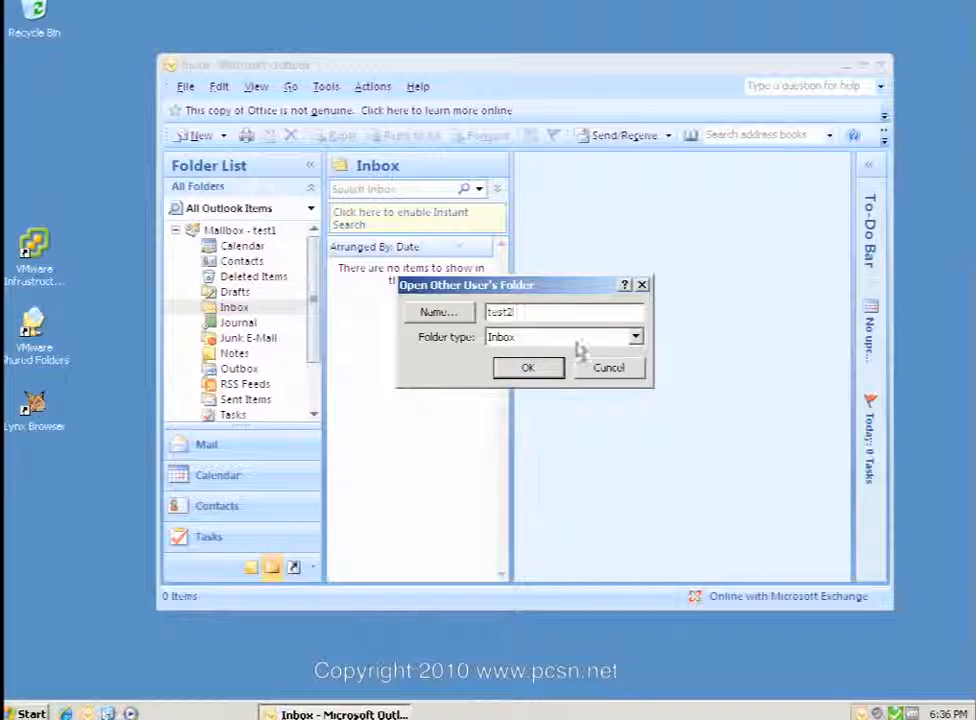
click(635, 337)
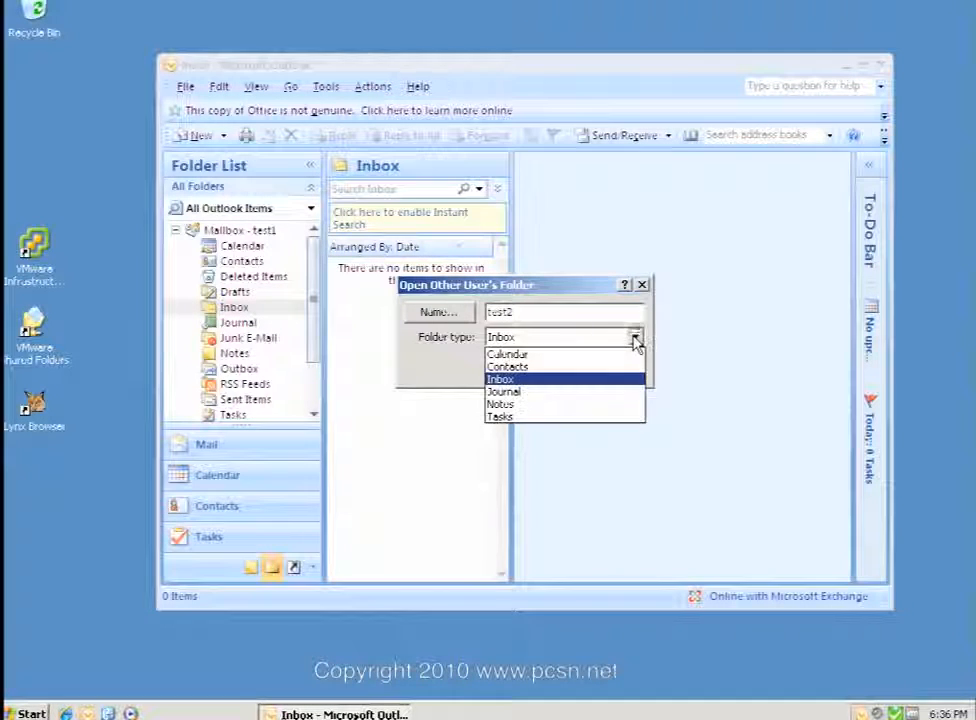
click(508, 366)
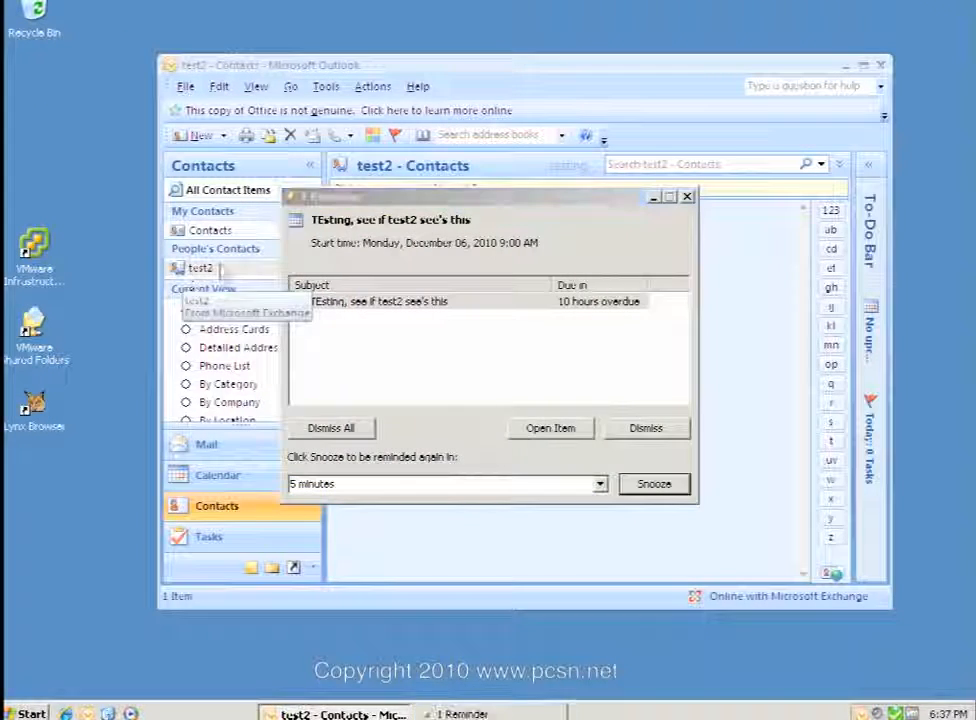
Open and close the overdue appointment from its reminder, then compare own empty Contacts with test2's shared Contacts.
click(655, 197)
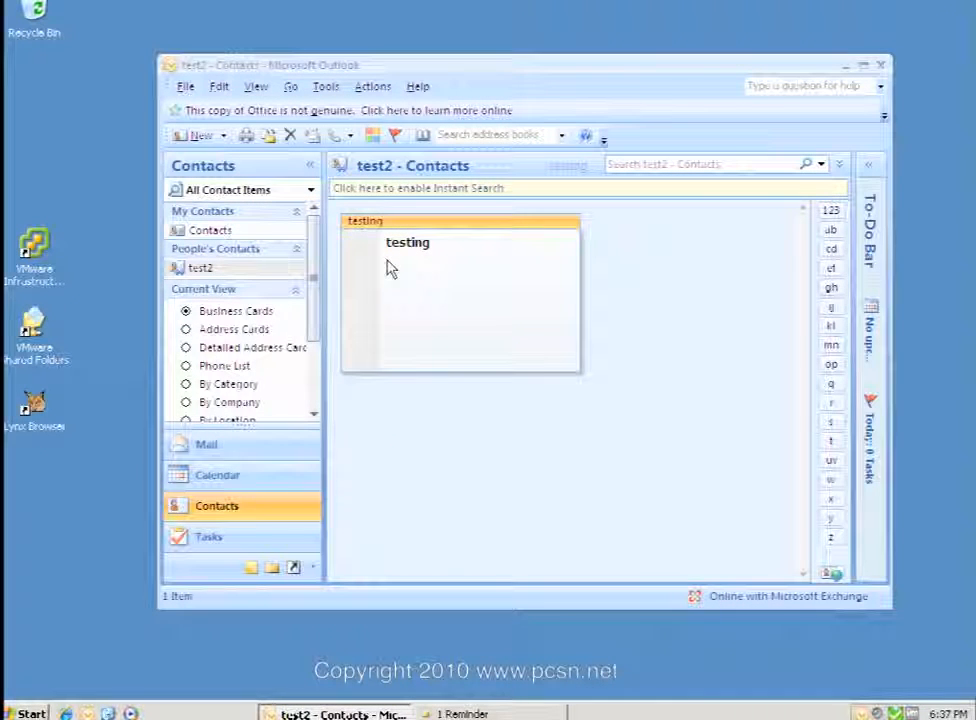
click(525, 711)
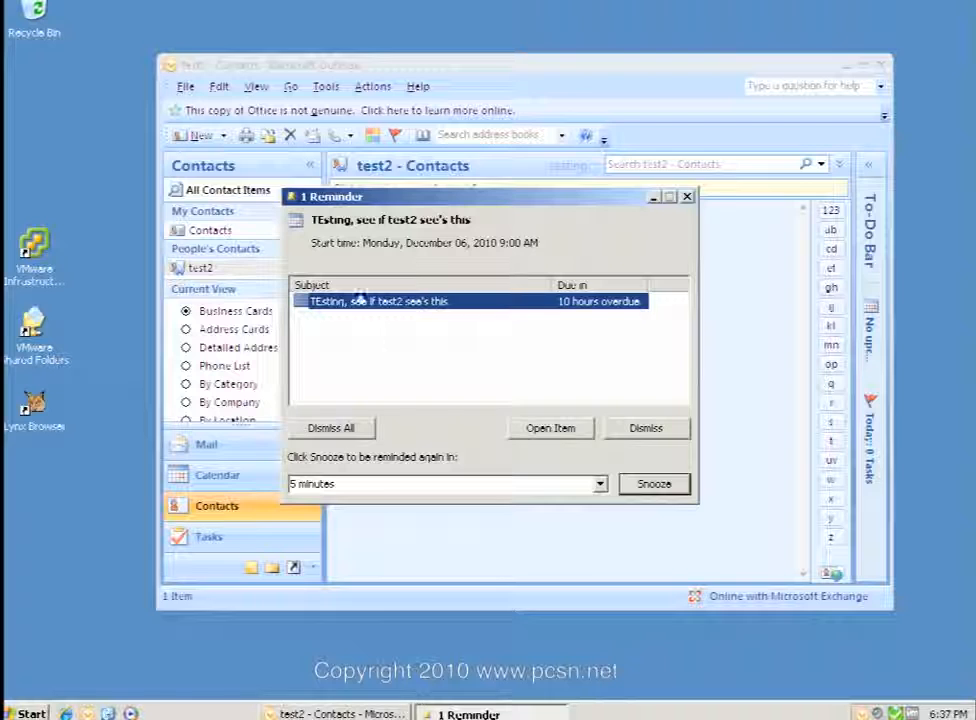
click(540, 430)
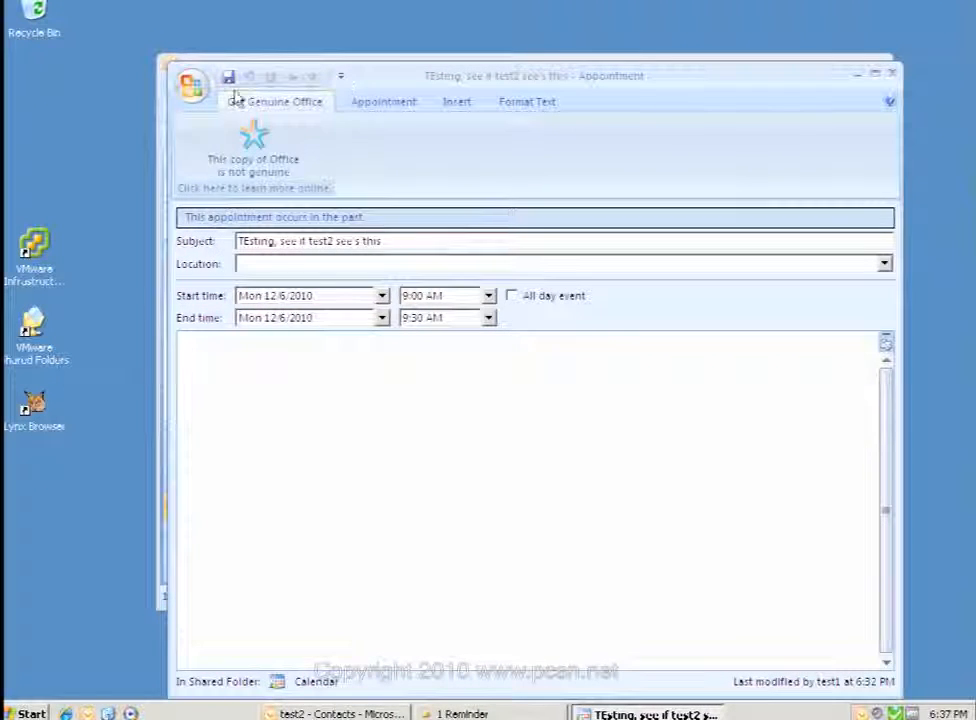
click(191, 84)
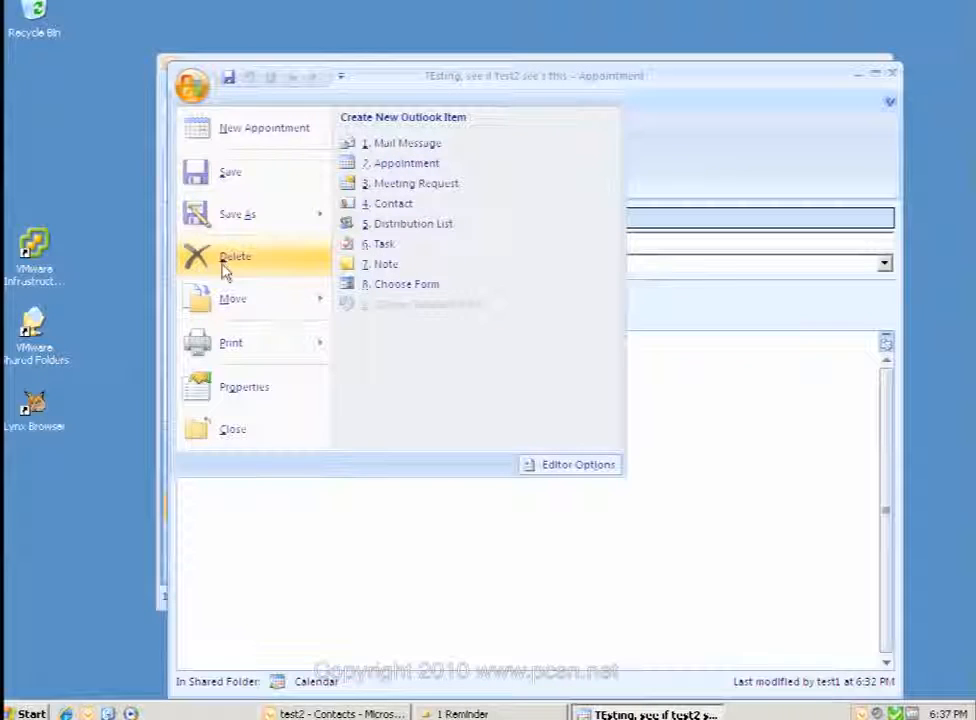
click(234, 258)
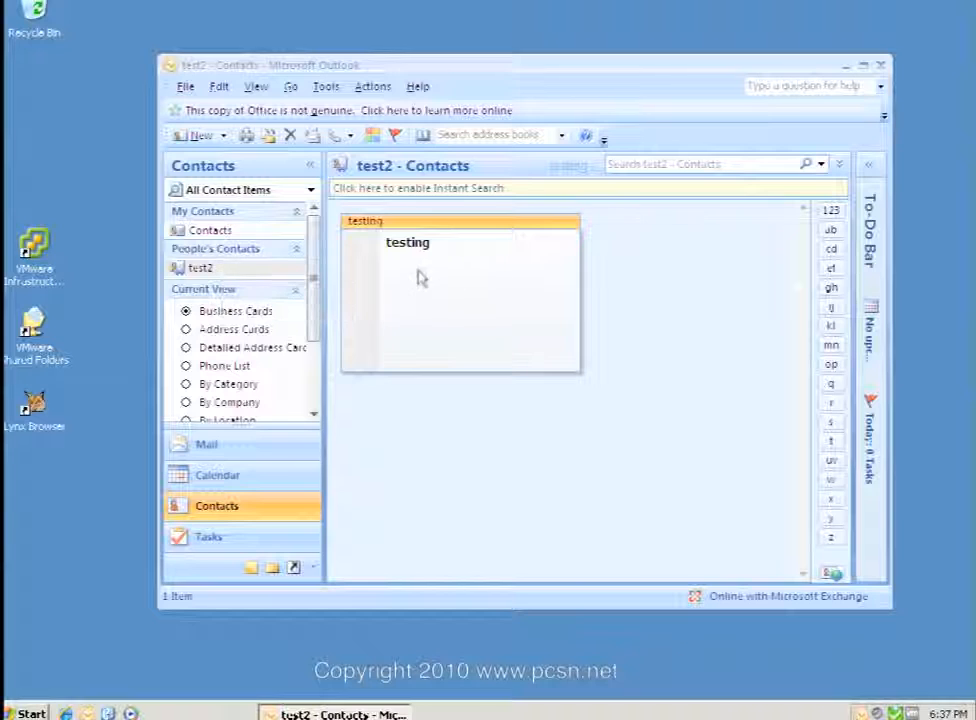
click(209, 232)
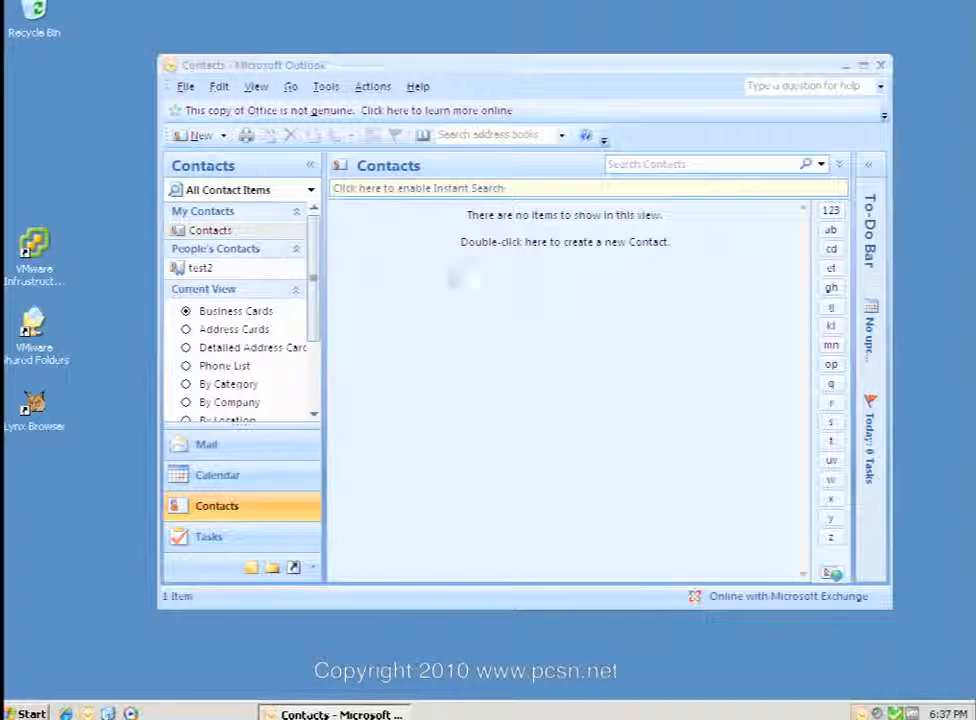
click(200, 268)
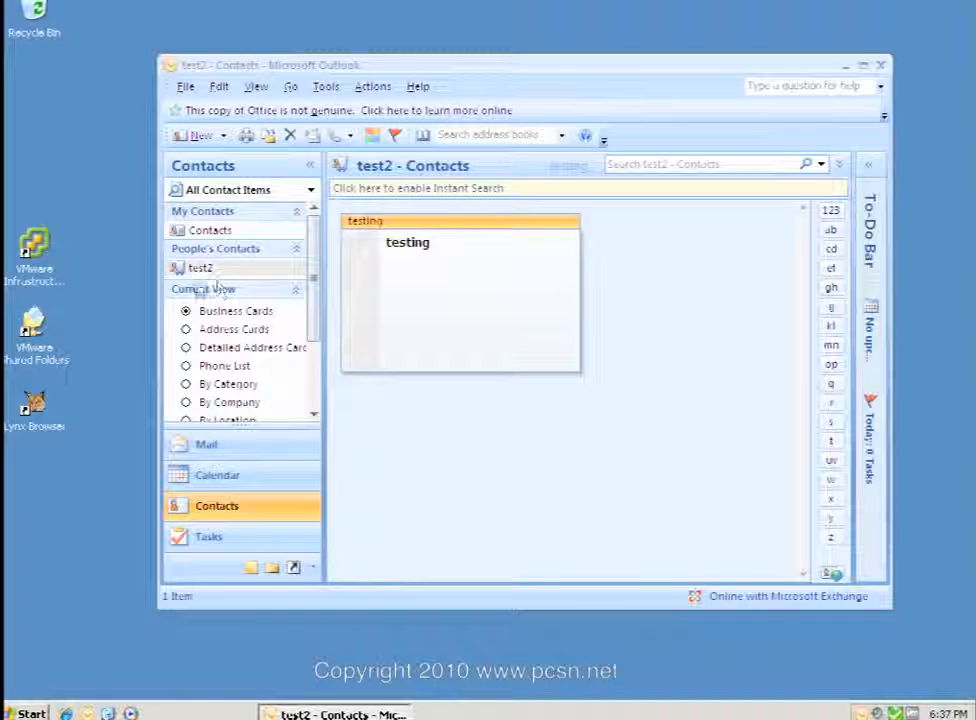